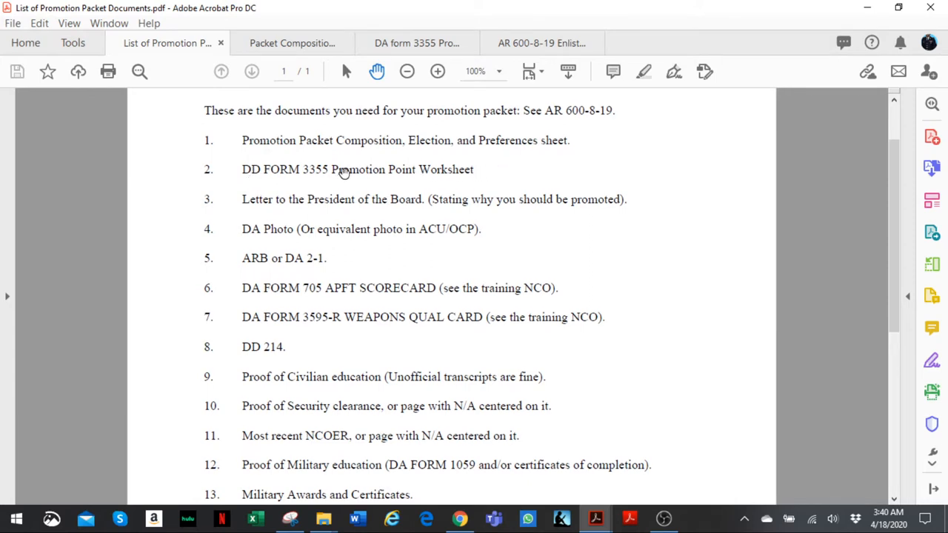
# Step: Select the DD FORM 3355 line in the packet list and switch to the DA Form 3355 worksheet
pyautogui.moveTo(476, 171); pyautogui.dragTo(243, 172)
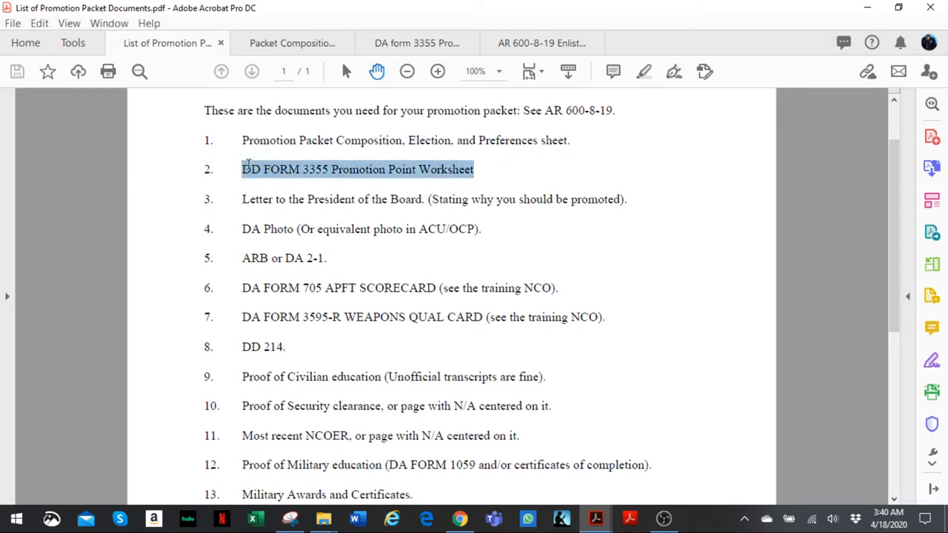
pyautogui.click(416, 43)
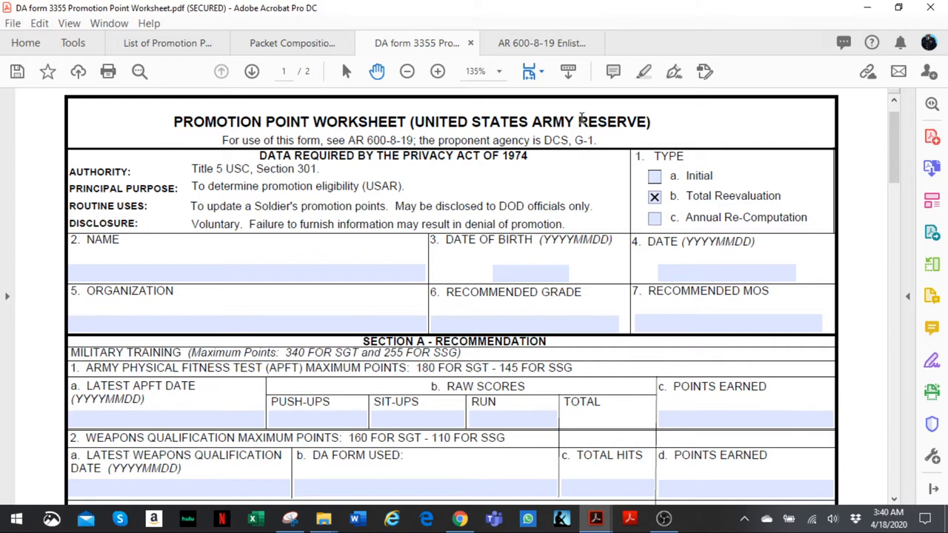
pyautogui.click(236, 265)
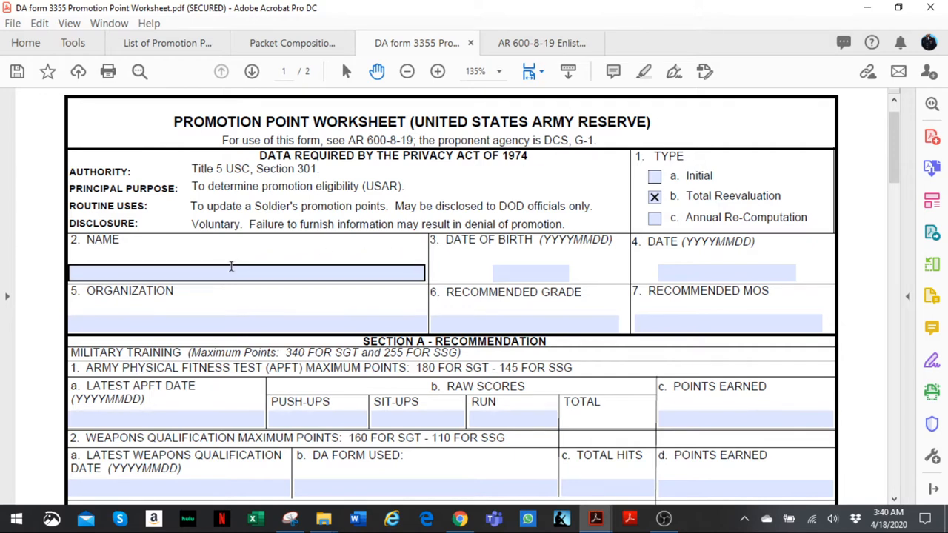
pyautogui.click(722, 271)
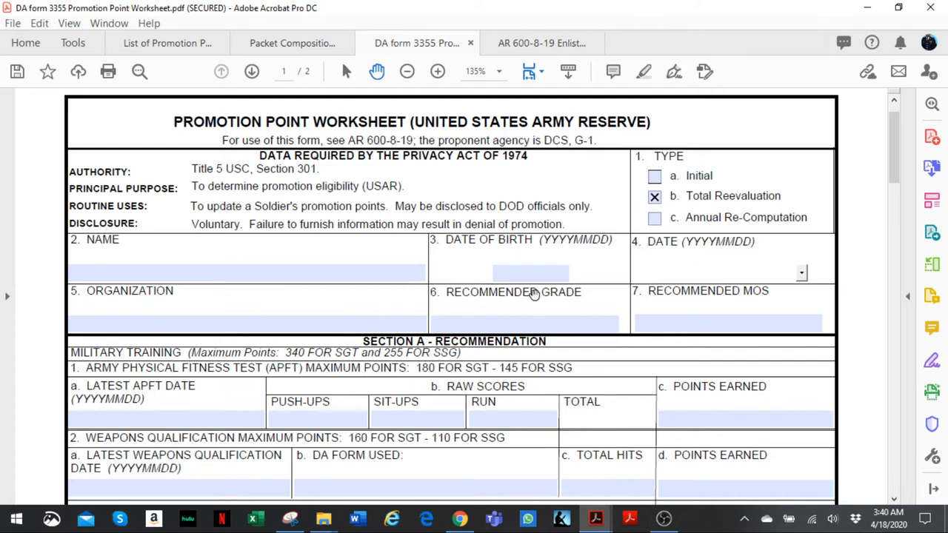
pyautogui.click(269, 318)
pyautogui.click(526, 326)
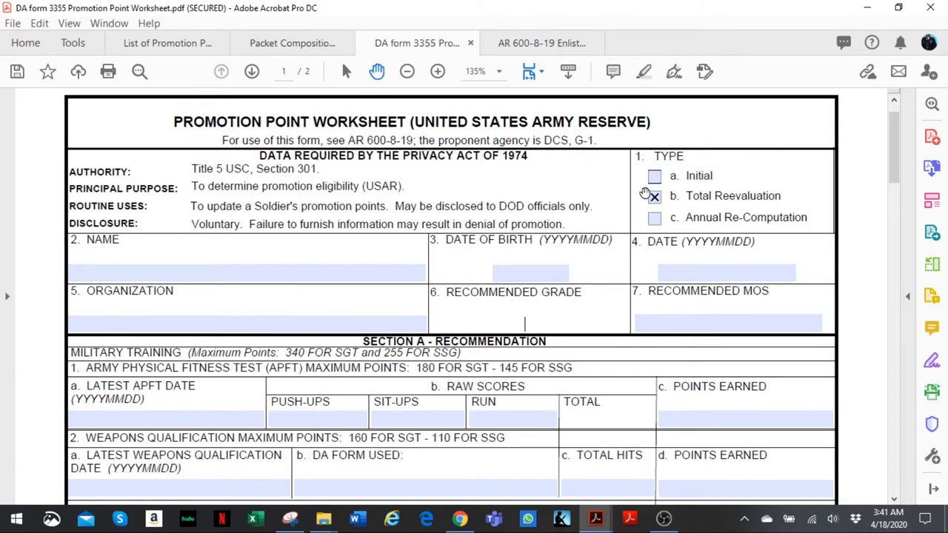
pyautogui.click(654, 176)
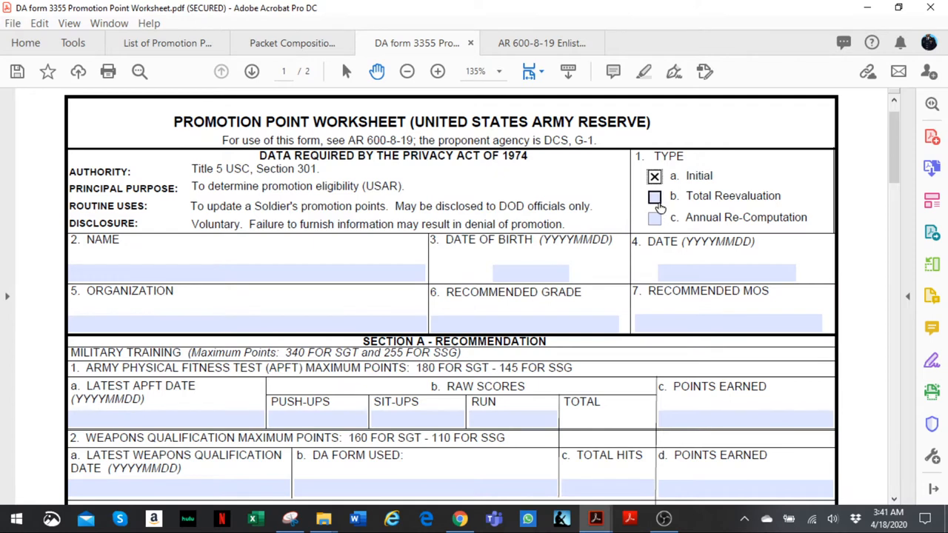
pyautogui.click(655, 196)
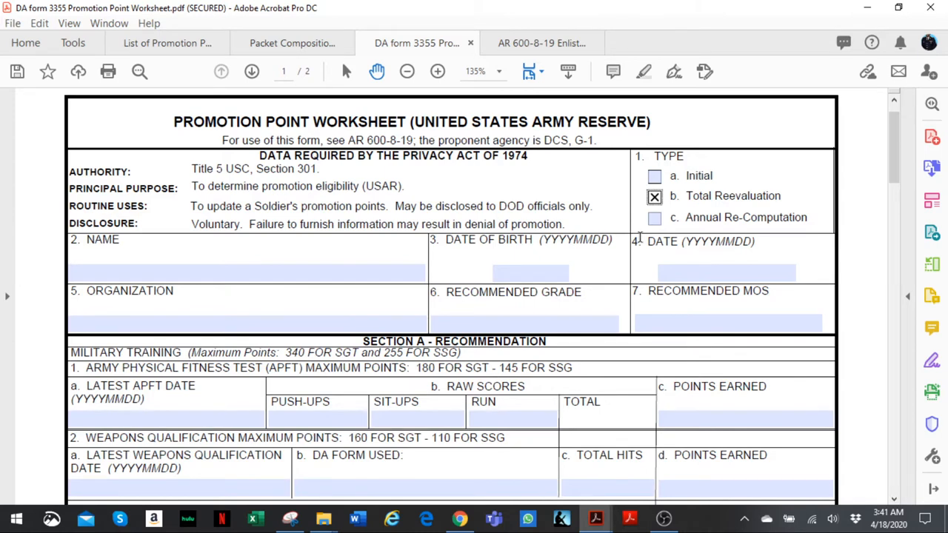
pyautogui.scroll(-1, 630, 263)
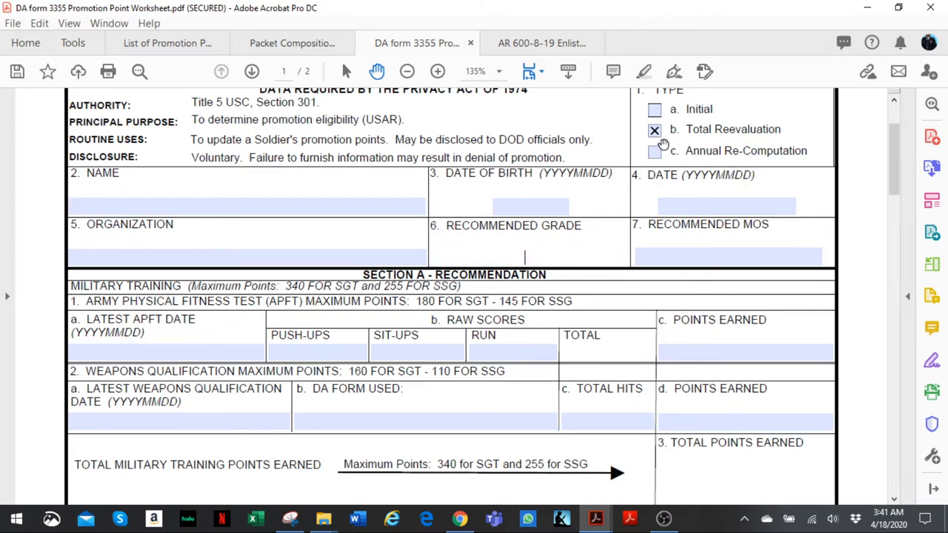
# Step: Mark the worksheet type as Initial and move into the APFT score row
pyautogui.click(655, 110)
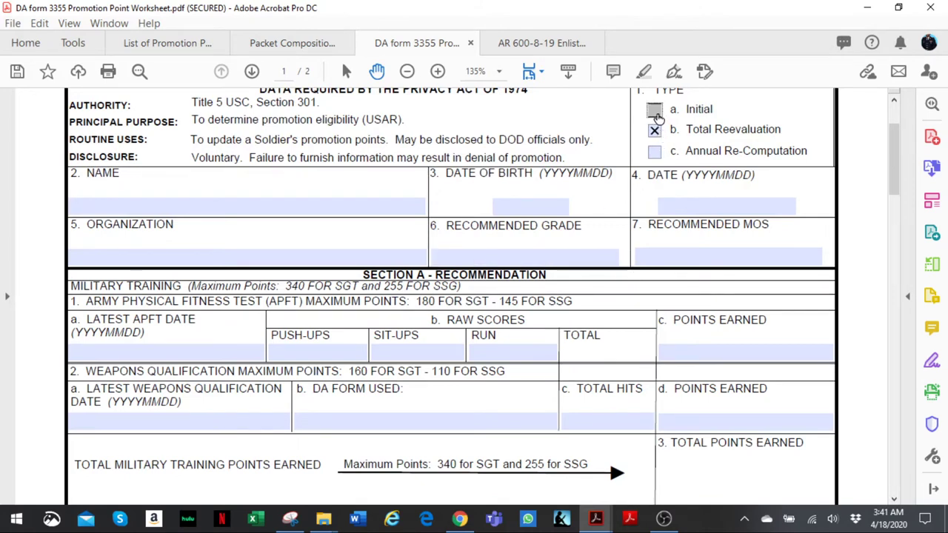
pyautogui.click(668, 252)
pyautogui.click(518, 354)
pyautogui.scroll(-1, 518, 354)
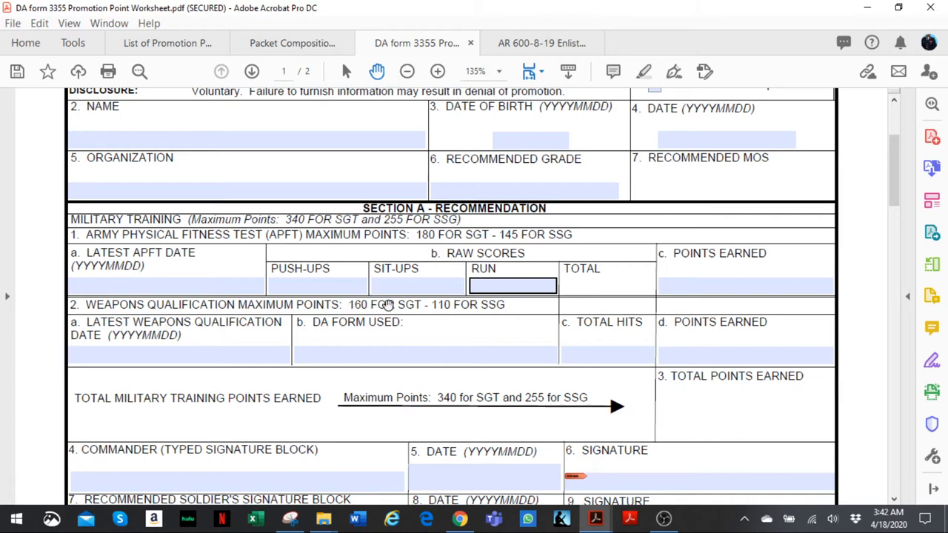
pyautogui.click(236, 289)
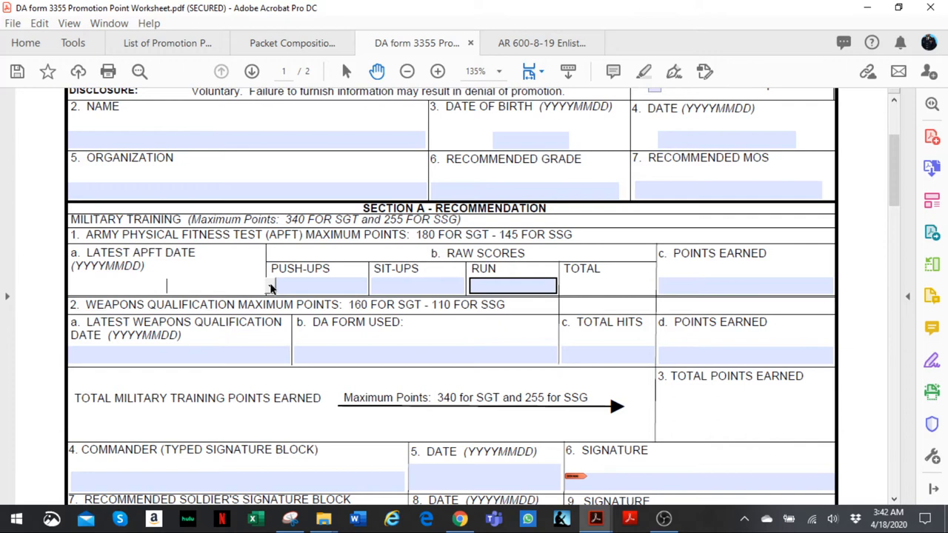
# Step: Enter APFT raw scores of 100 push-ups, 100 sit-ups and 75 run so the total reads 275
pyautogui.click(319, 286)
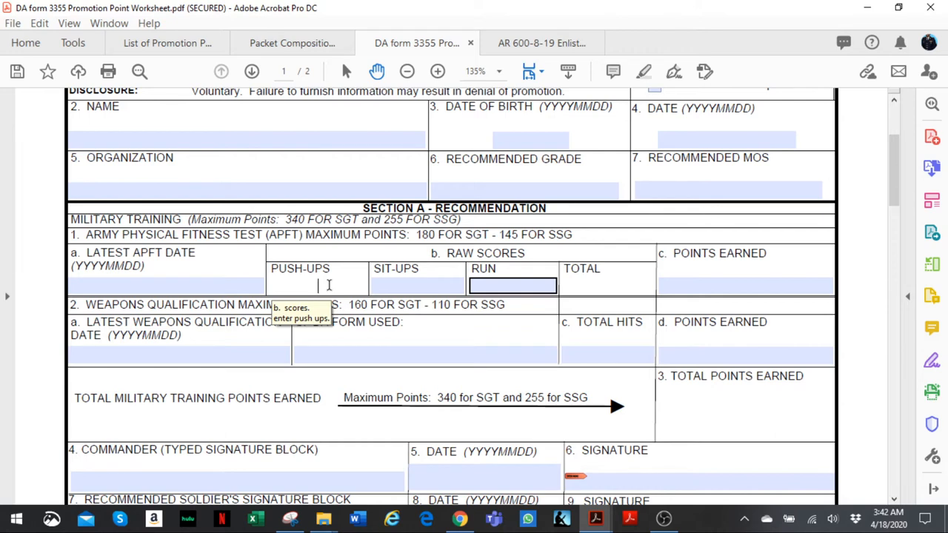
pyautogui.write('100')
pyautogui.click(418, 285)
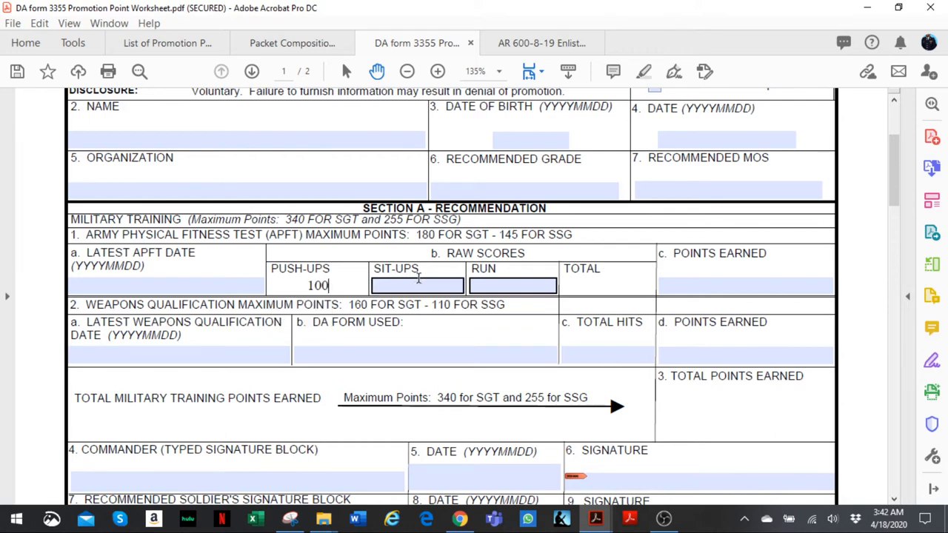
pyautogui.write('100')
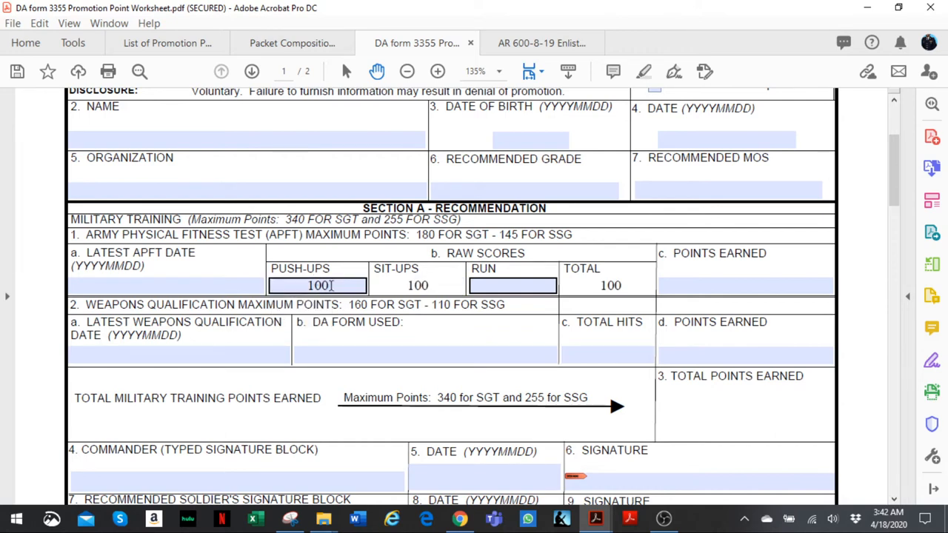
pyautogui.click(489, 289)
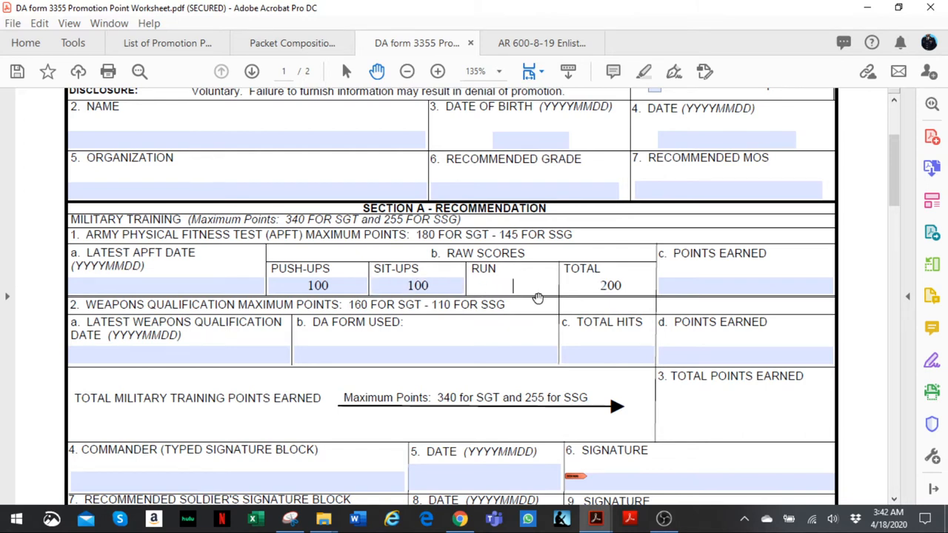
pyautogui.write('140')
pyautogui.press('XF86AudioLowerVolume')
pyautogui.press('XF86AudioLowerVolume')
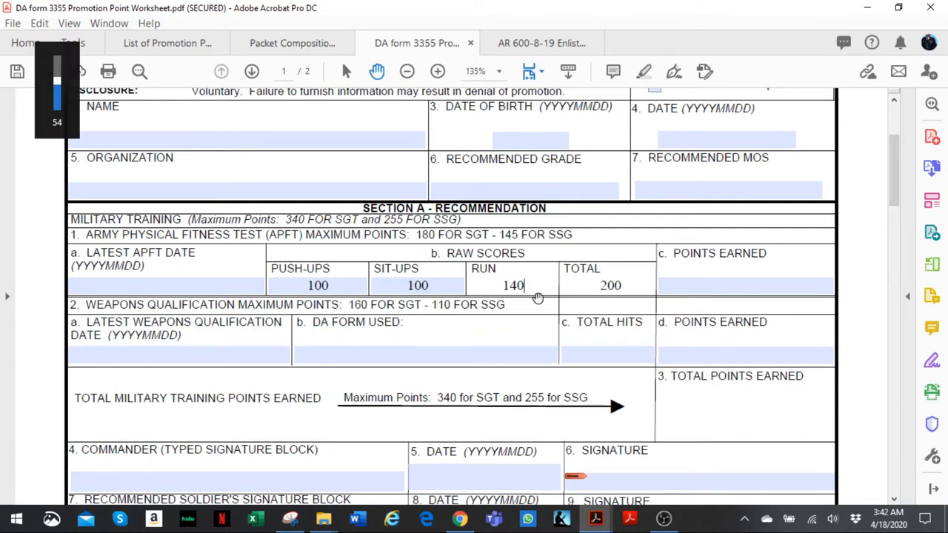
pyautogui.moveTo(530, 286); pyautogui.dragTo(494, 290)
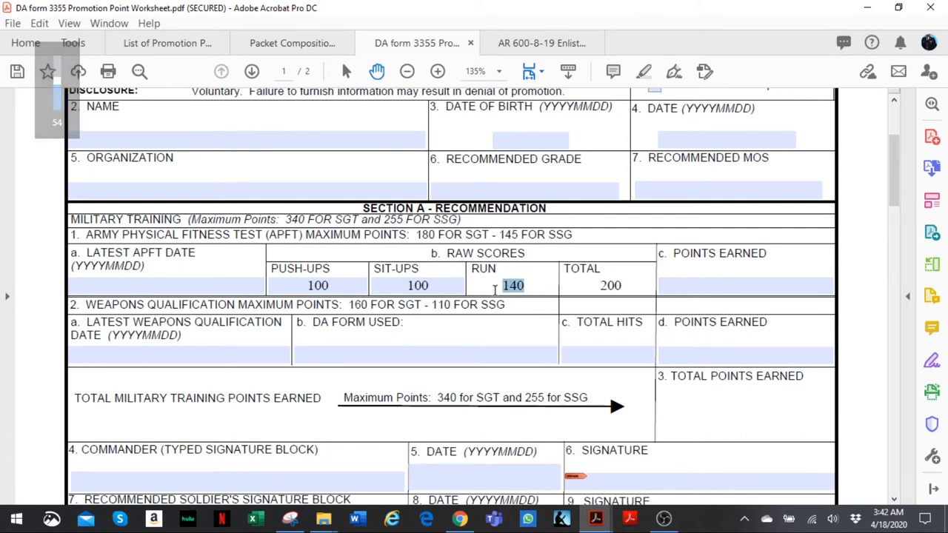
pyautogui.write('7')
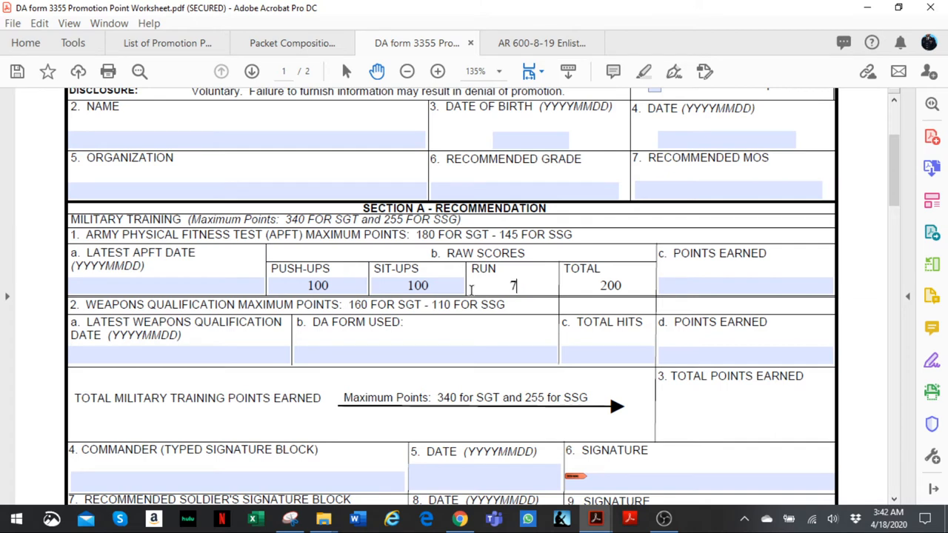
pyautogui.write('5')
pyautogui.click(638, 285)
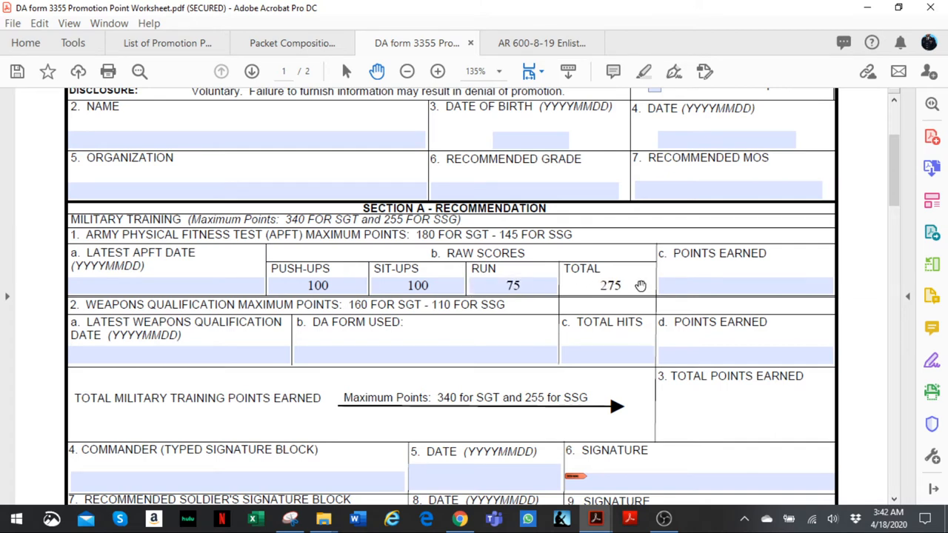
pyautogui.click(674, 296)
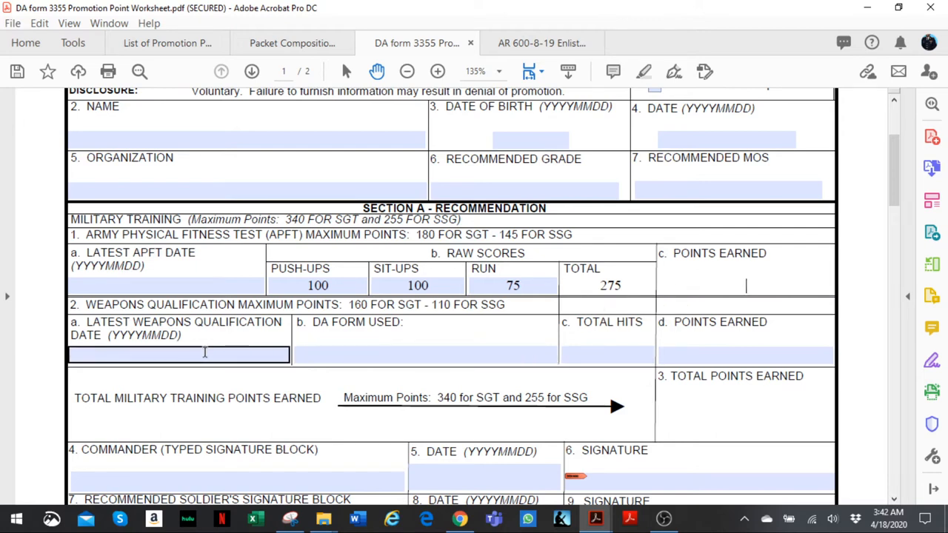
# Step: Record weapons qualification as DA Form 3595 with 32 total hits, then switch to the AR 600-8-19 regulation
pyautogui.click(205, 352)
pyautogui.click(395, 356)
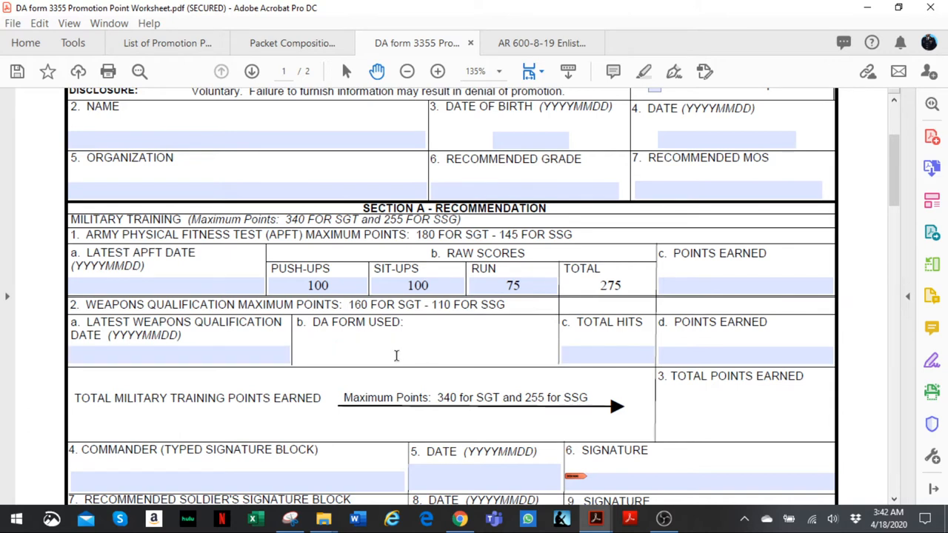
pyautogui.write('DA FORM')
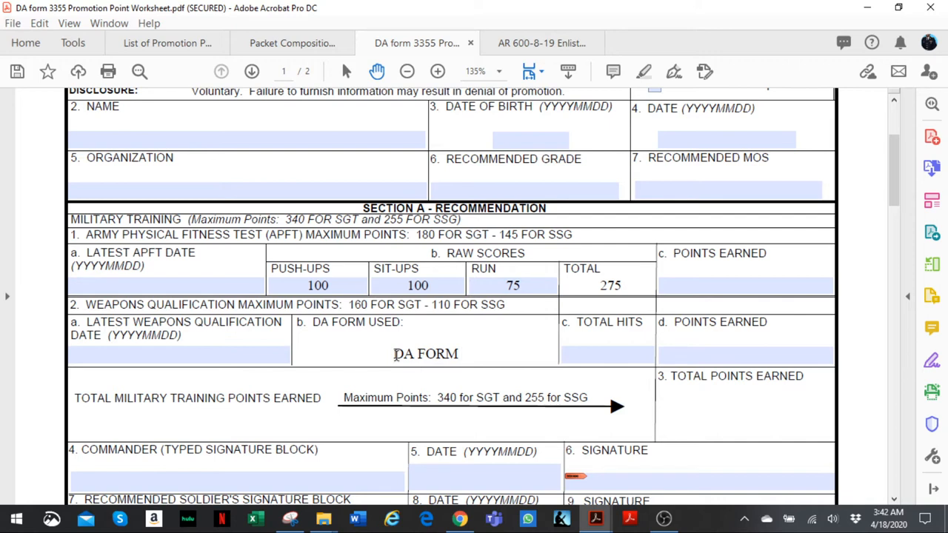
pyautogui.write(' 3595')
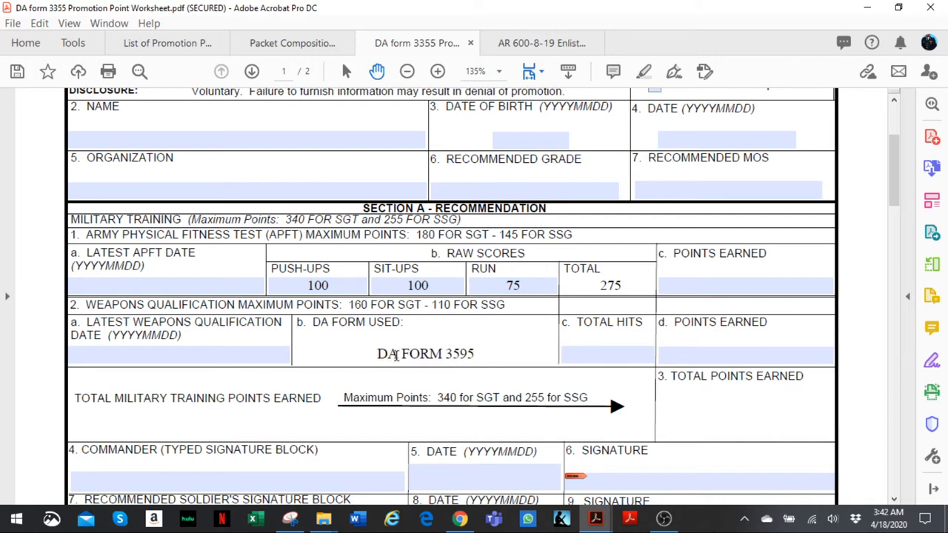
pyautogui.click(581, 356)
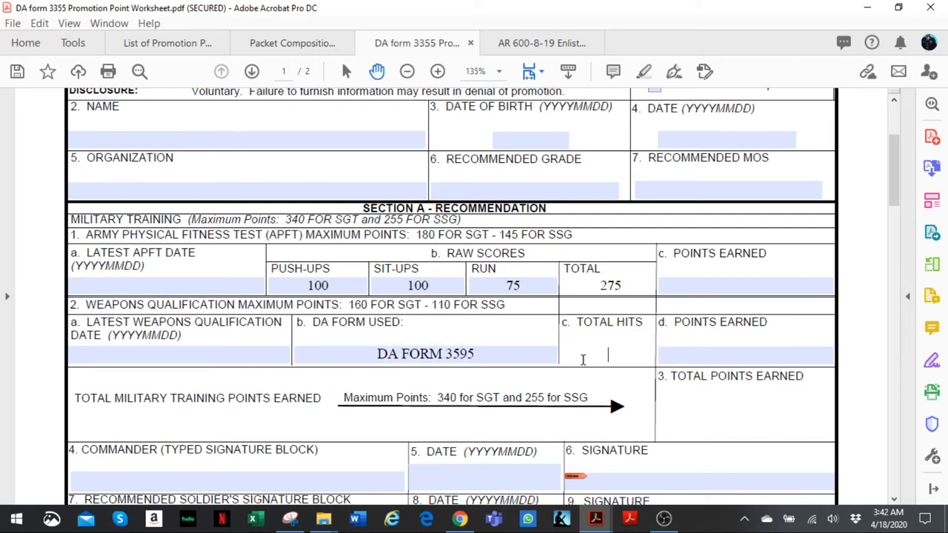
pyautogui.write('32')
pyautogui.click(685, 358)
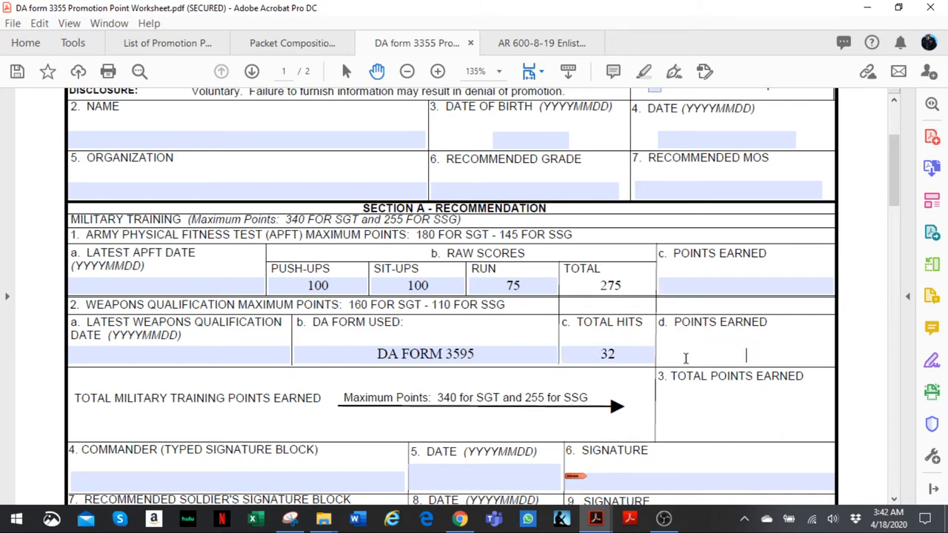
pyautogui.click(708, 288)
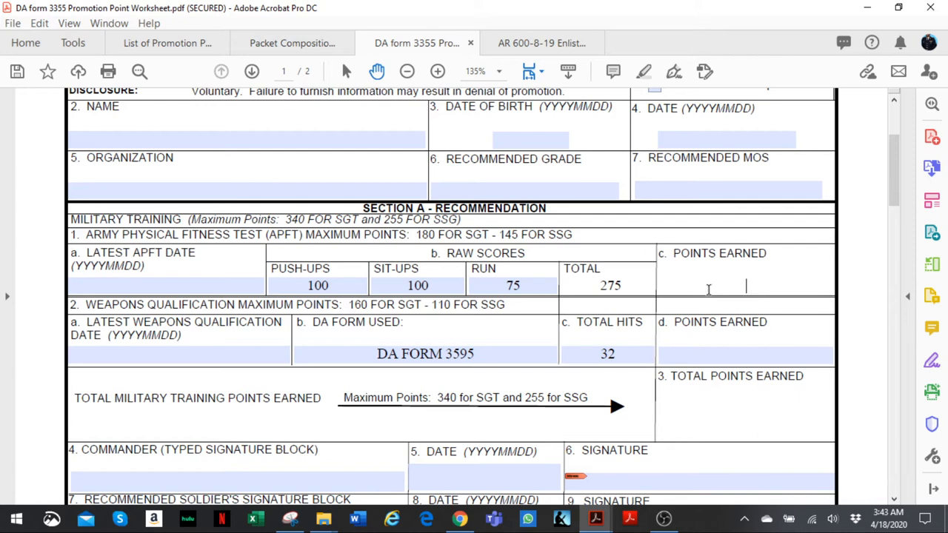
pyautogui.click(560, 46)
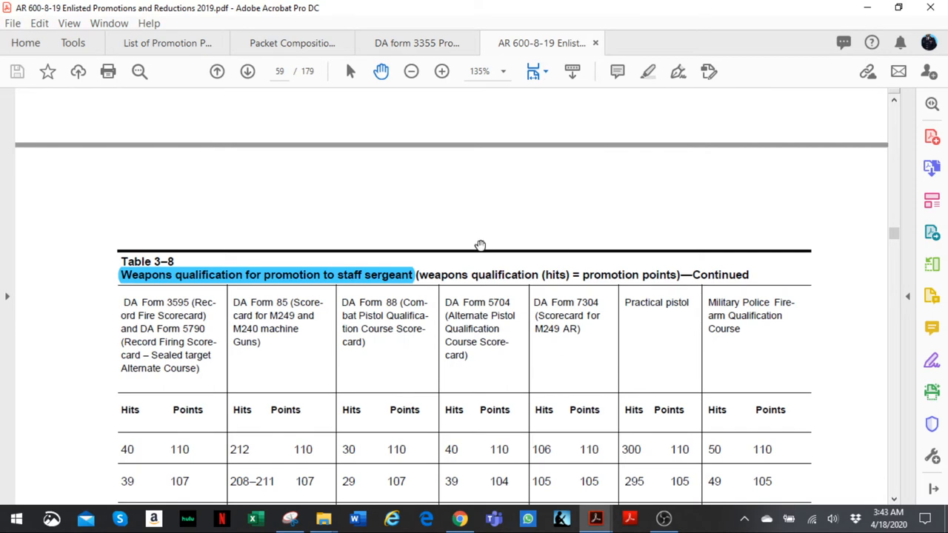
pyautogui.scroll(3, 480, 245)
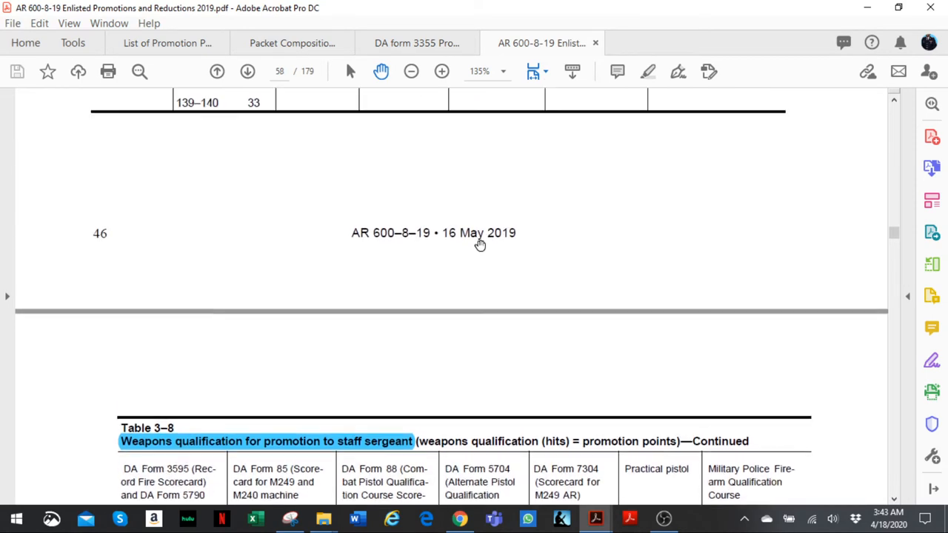
pyautogui.scroll(3, 480, 245)
pyautogui.scroll(3, 480, 246)
pyautogui.scroll(3, 480, 245)
pyautogui.scroll(3, 480, 245)
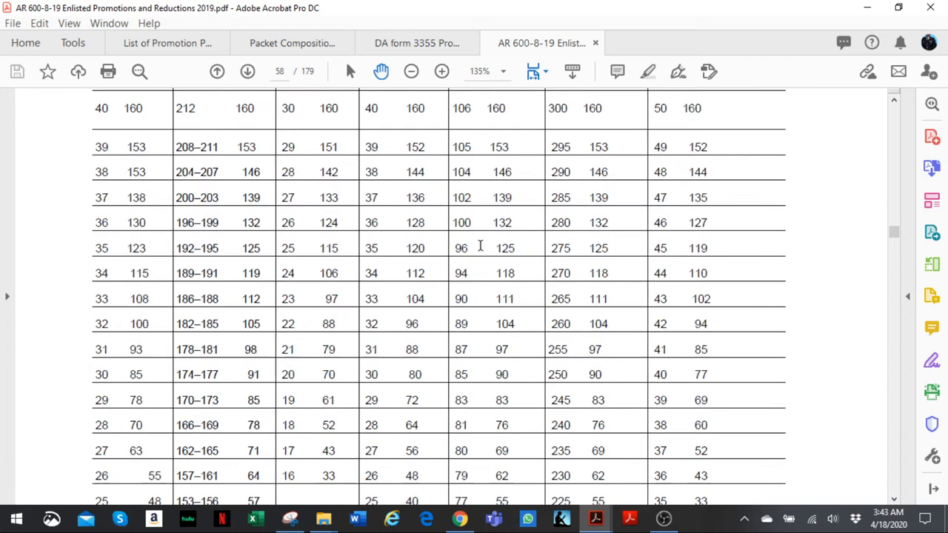
pyautogui.scroll(3, 480, 245)
pyautogui.scroll(3, 480, 245)
pyautogui.scroll(2, 479, 246)
pyautogui.scroll(3, 480, 245)
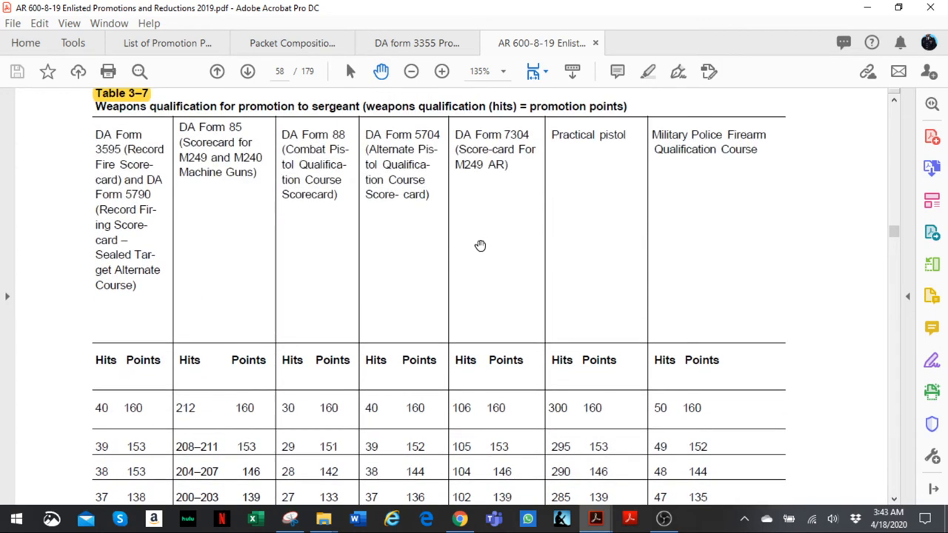
pyautogui.scroll(-3, 480, 245)
pyautogui.scroll(-3, 479, 245)
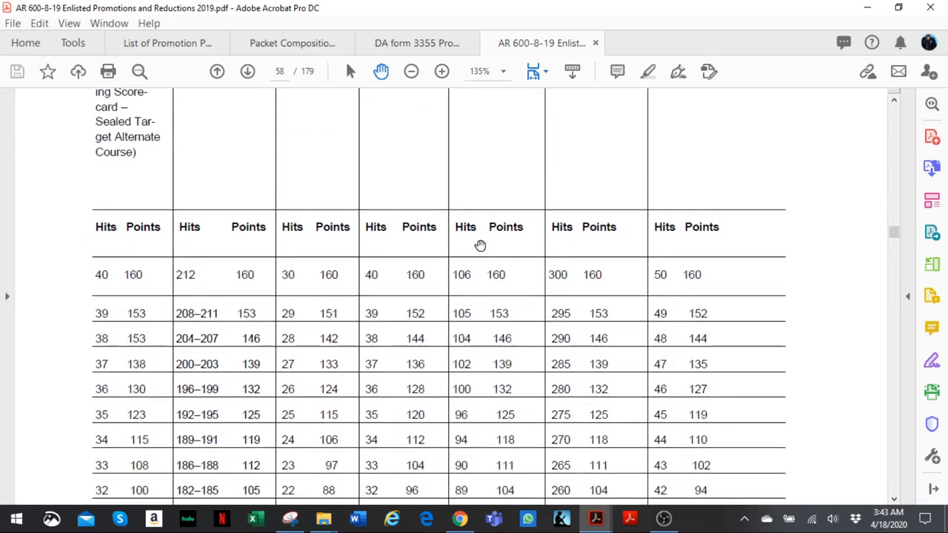
pyautogui.scroll(-3, 480, 245)
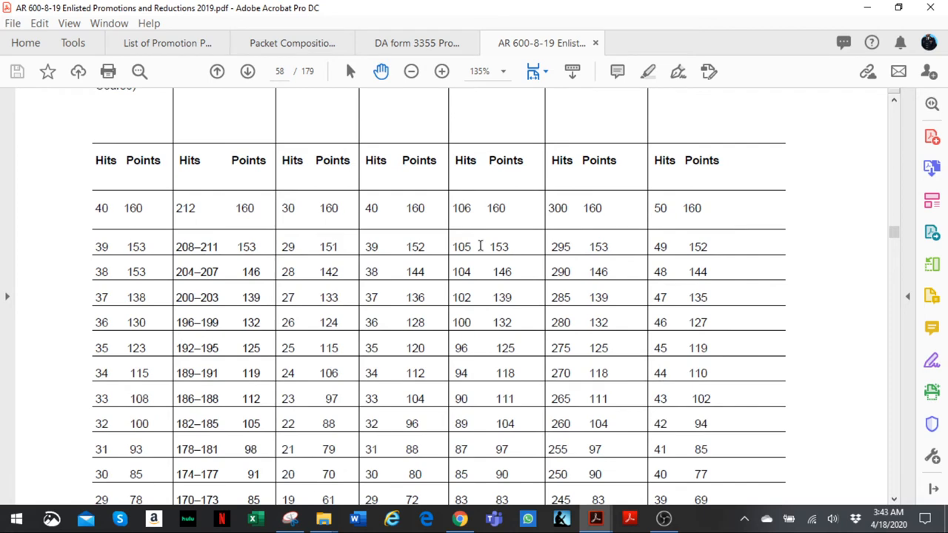
pyautogui.scroll(-1, 479, 245)
pyautogui.scroll(6, 480, 245)
pyautogui.scroll(3, 480, 245)
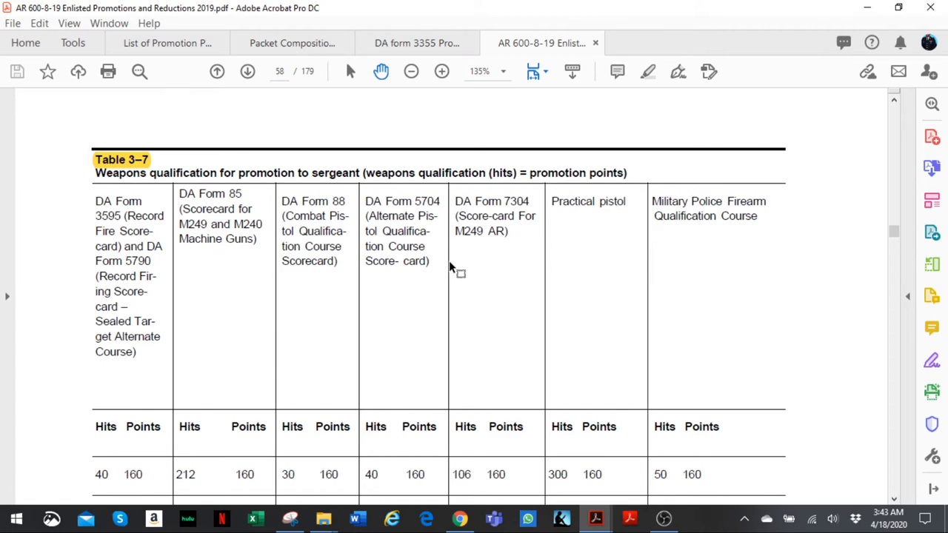
pyautogui.scroll(-3, 303, 295)
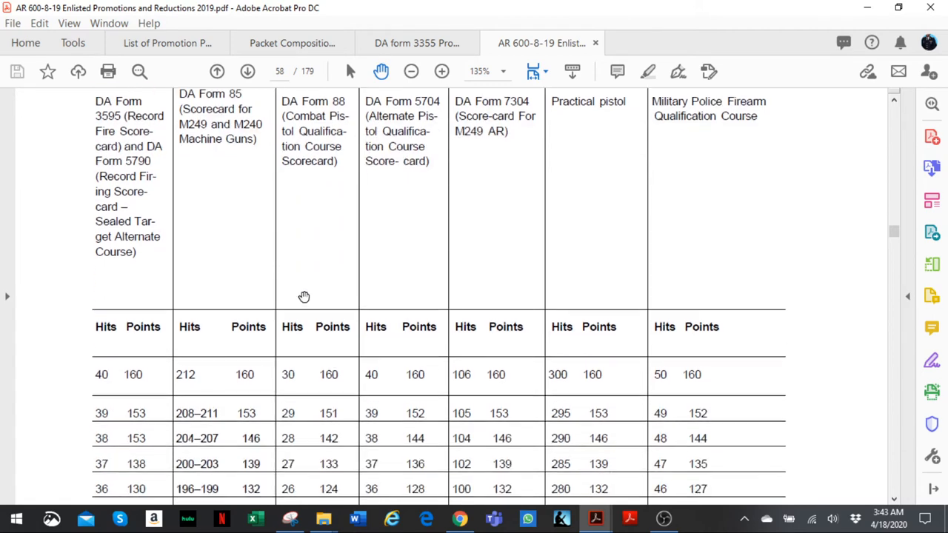
pyautogui.scroll(-3, 252, 302)
pyautogui.scroll(-1, 198, 305)
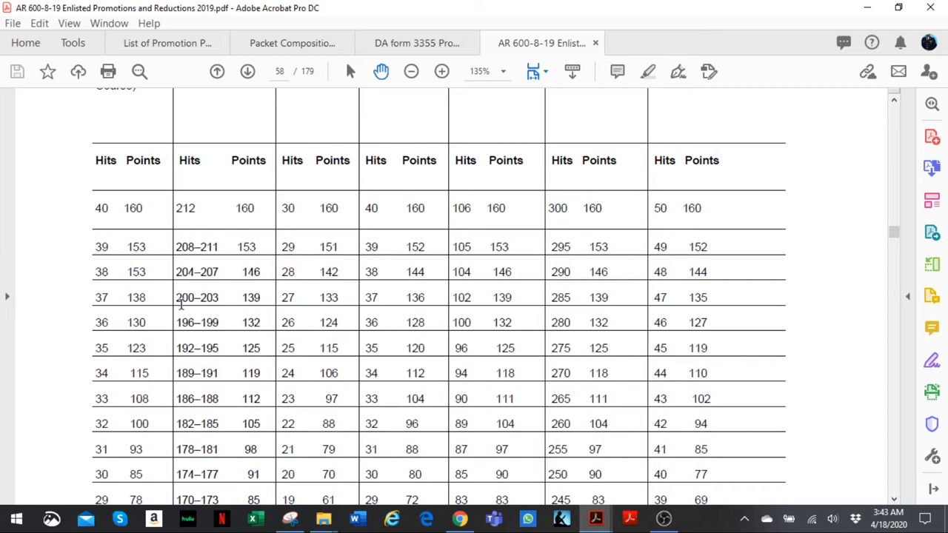
pyautogui.scroll(4, 174, 304)
pyautogui.scroll(1, 174, 297)
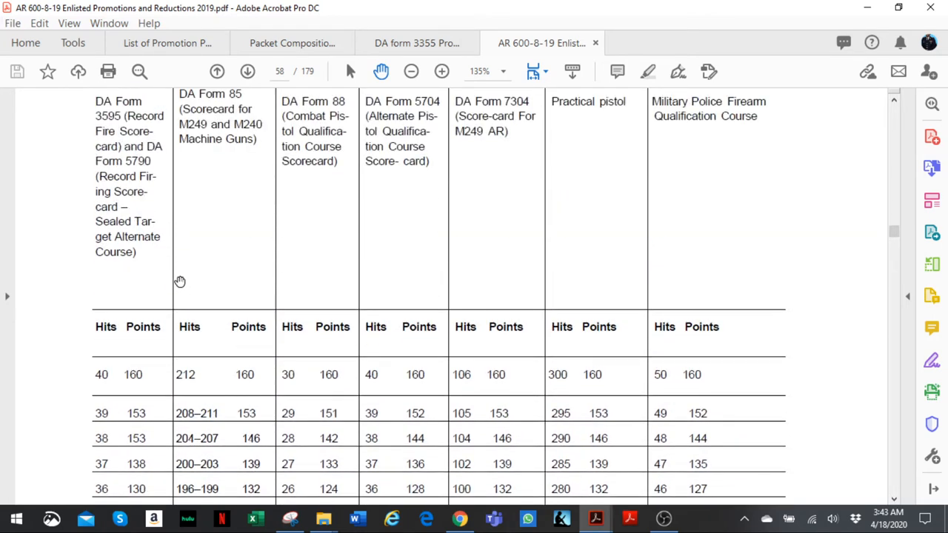
pyautogui.scroll(2, 174, 292)
pyautogui.scroll(-5, 174, 293)
pyautogui.scroll(-2, 148, 303)
pyautogui.scroll(-1, 137, 344)
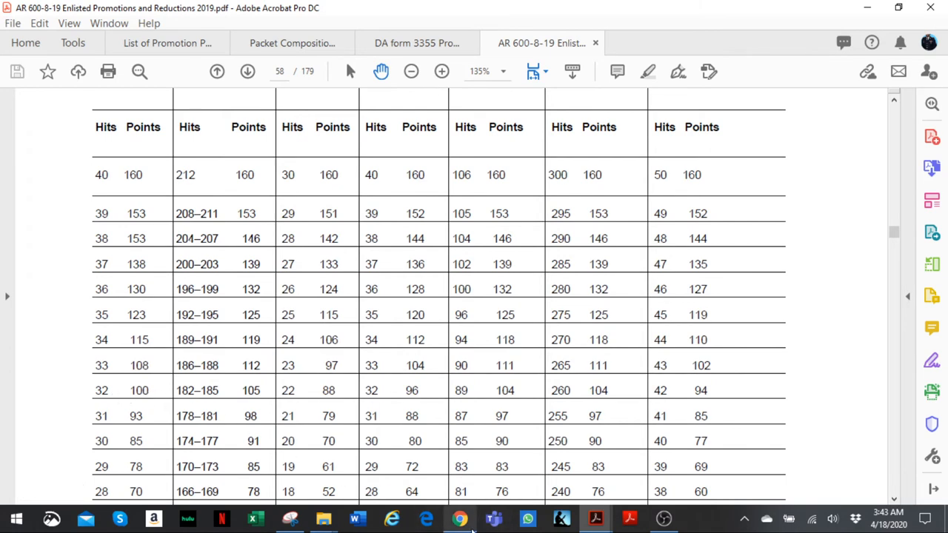
# Step: Enter 100 in APFT and weapons points earned on the DA Form 3355, bringing the total to 200
pyautogui.click(417, 43)
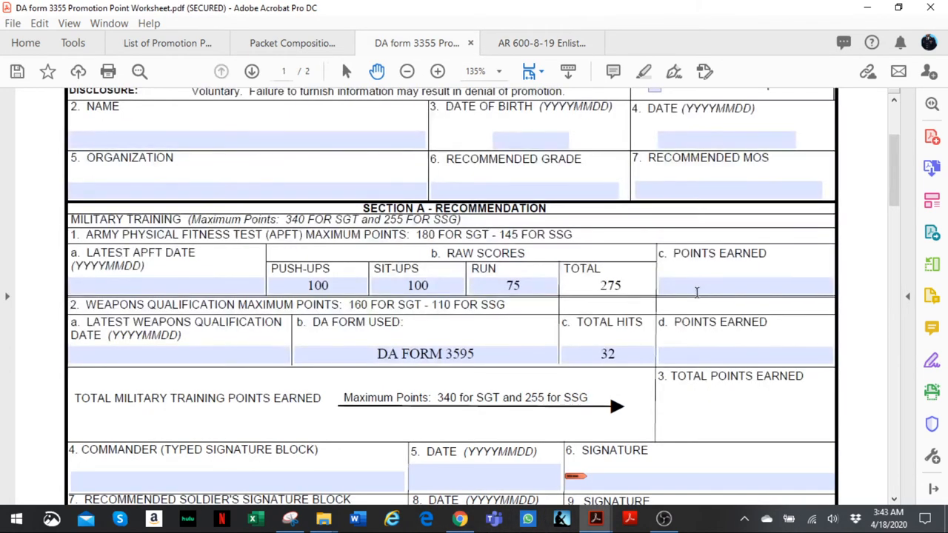
pyautogui.click(744, 287)
pyautogui.write('00')
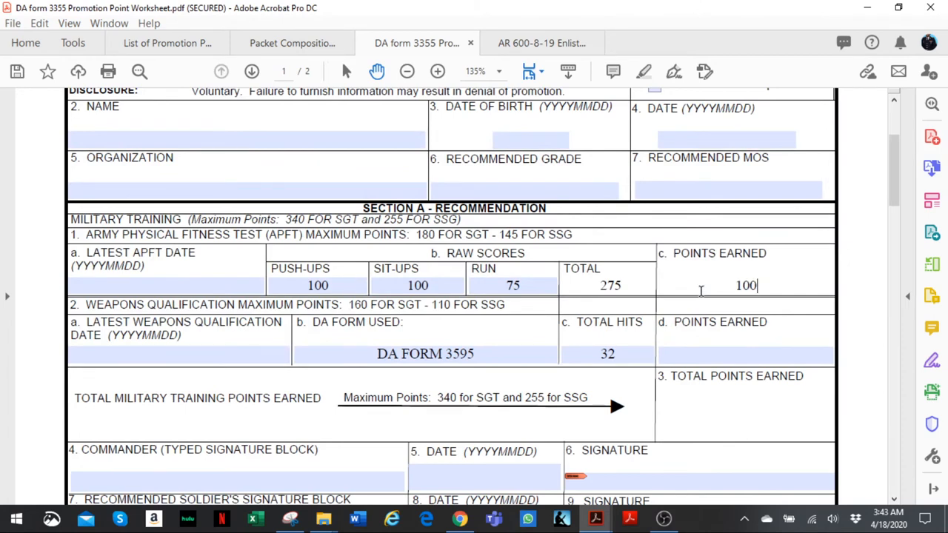
pyautogui.click(703, 354)
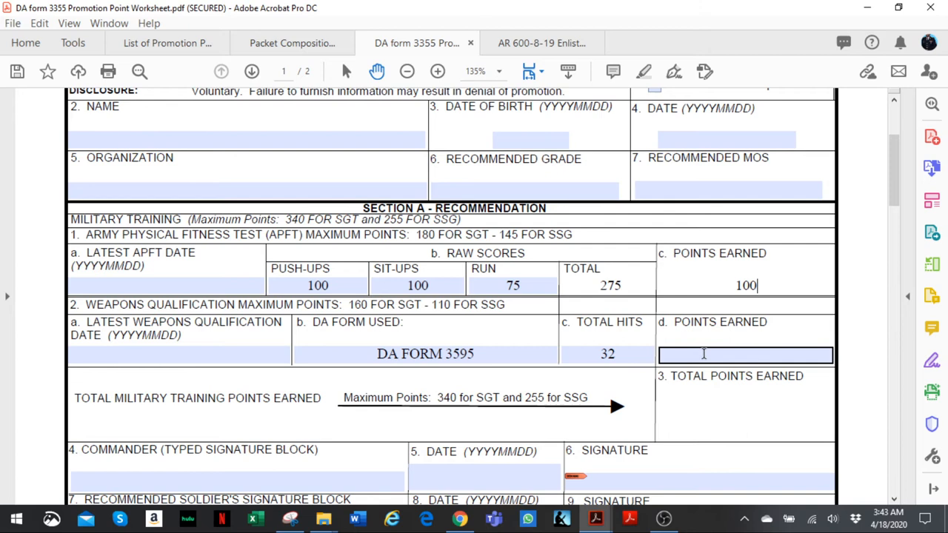
pyautogui.write('100')
# Step: Clear the APFT points earned value again, leaving weapons points at 100
pyautogui.click(755, 289)
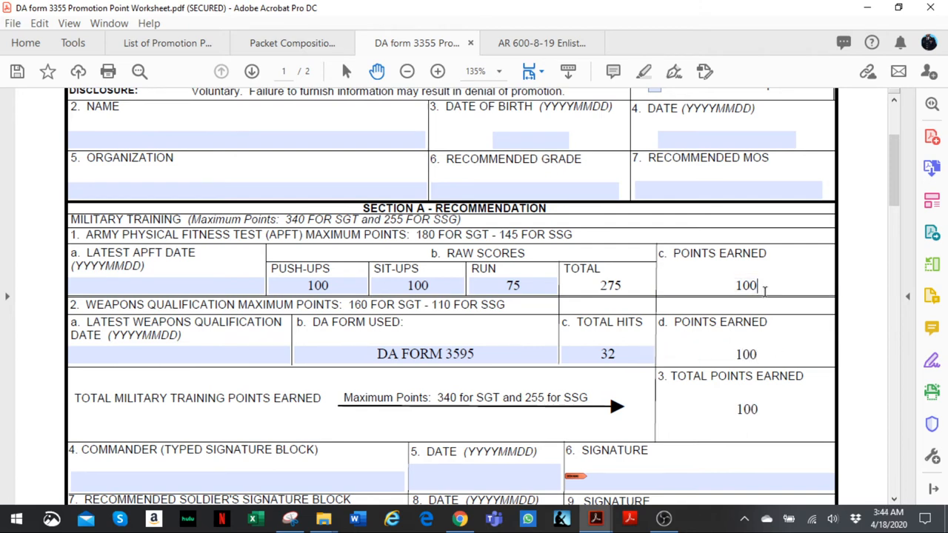
pyautogui.doubleClick(756, 289)
pyautogui.press('BackSpace')
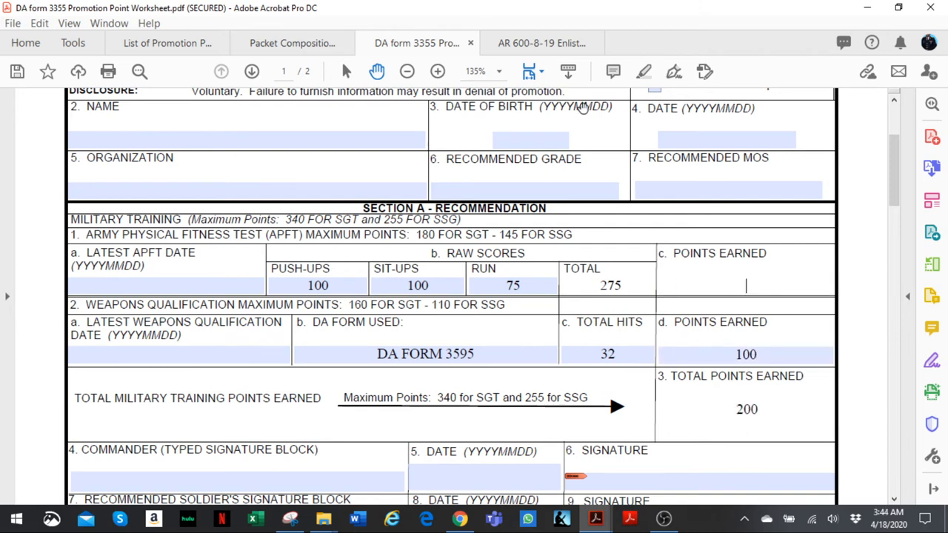
# Step: Switch to AR 600-8-19 and check the Army Physical Fitness Test points paragraph listing 180 for SGT and 145 for SSG
pyautogui.click(542, 43)
pyautogui.scroll(2, 333, 282)
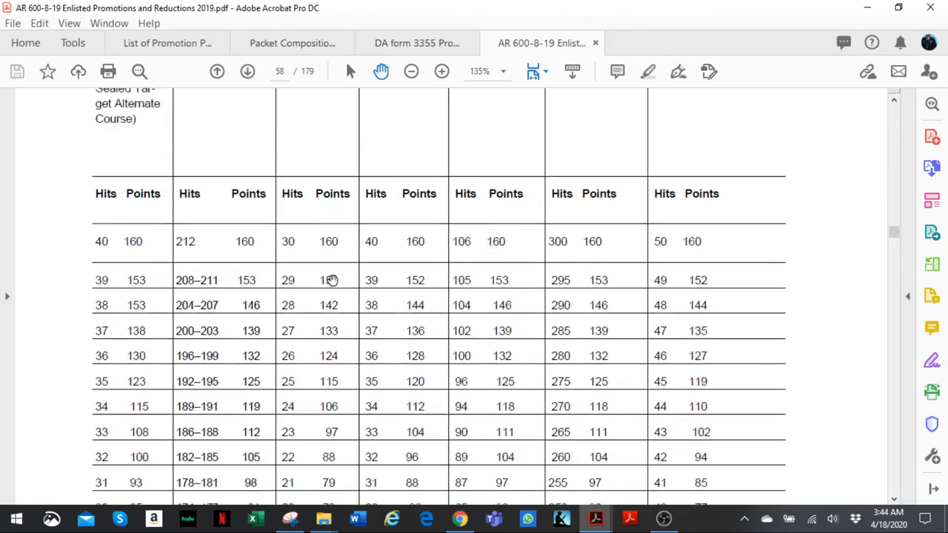
pyautogui.scroll(-5, 333, 281)
pyautogui.scroll(-5, 333, 289)
pyautogui.scroll(-4, 321, 304)
pyautogui.scroll(-4, 321, 305)
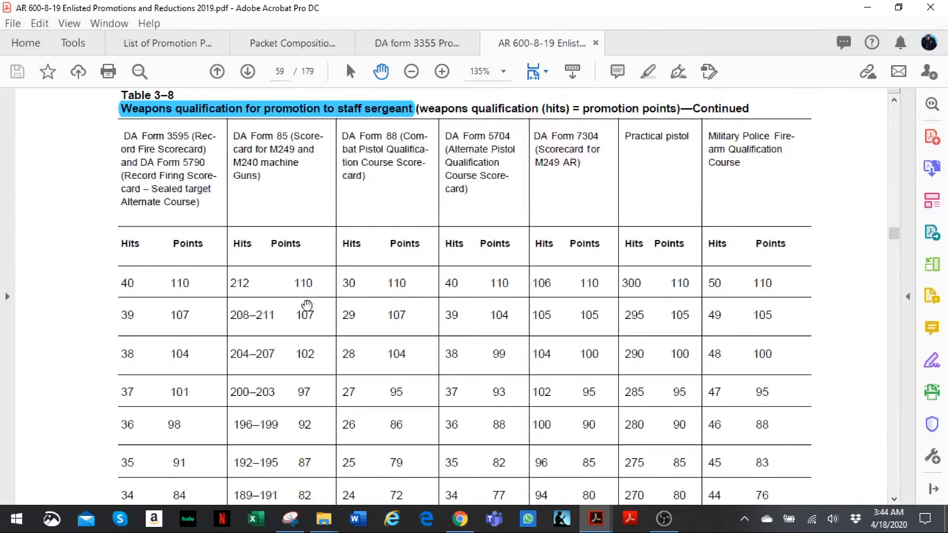
pyautogui.scroll(-3, 259, 300)
pyautogui.scroll(-1, 252, 296)
pyautogui.scroll(-3, 170, 325)
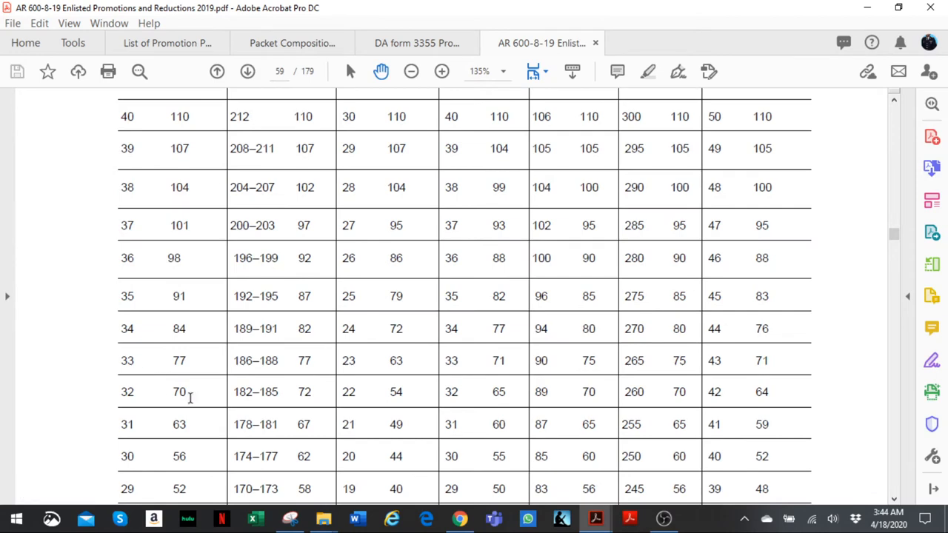
pyautogui.scroll(3, 191, 398)
pyautogui.scroll(3, 211, 340)
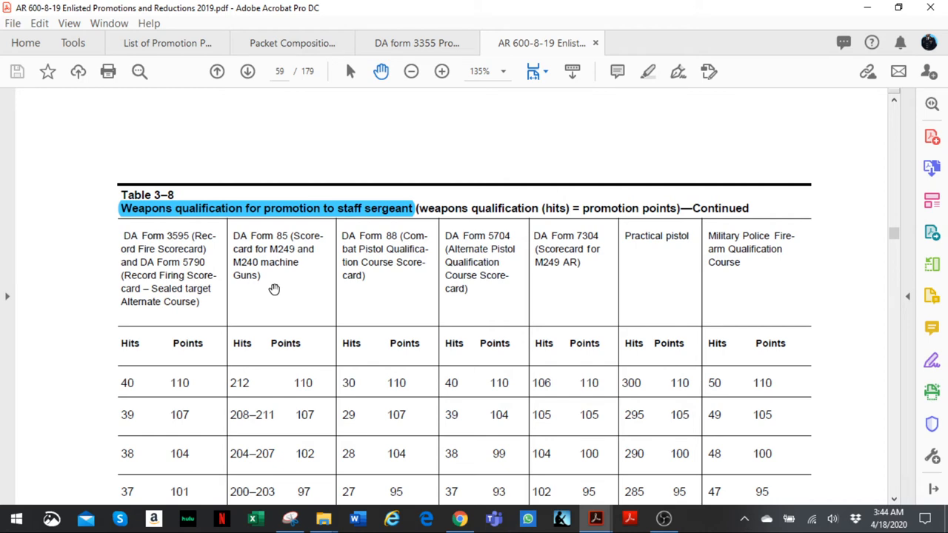
pyautogui.scroll(-2, 274, 289)
pyautogui.scroll(-1, 245, 312)
pyautogui.scroll(-1, 200, 333)
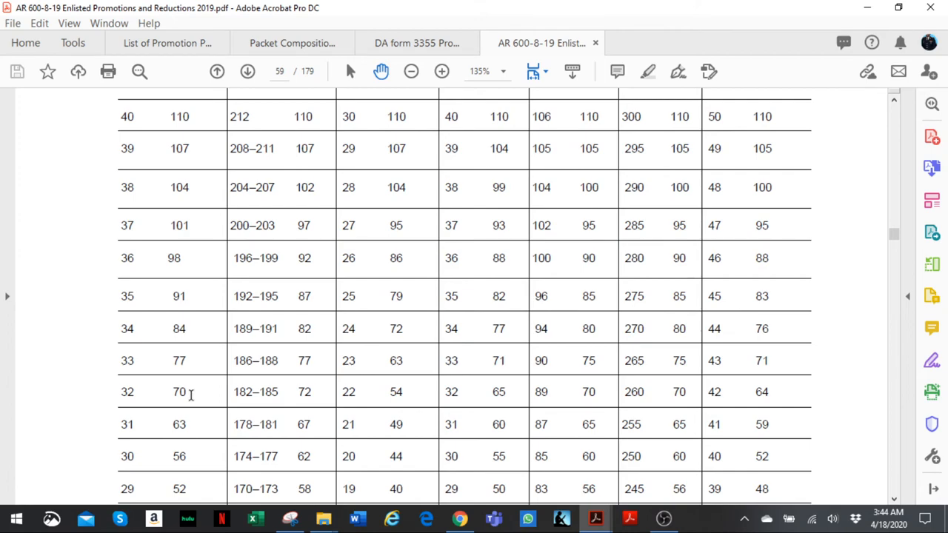
pyautogui.doubleClick(191, 395)
pyautogui.click(190, 395)
pyautogui.scroll(-3, 307, 297)
pyautogui.scroll(-2, 296, 281)
pyautogui.scroll(-2, 297, 278)
pyautogui.scroll(-2, 296, 277)
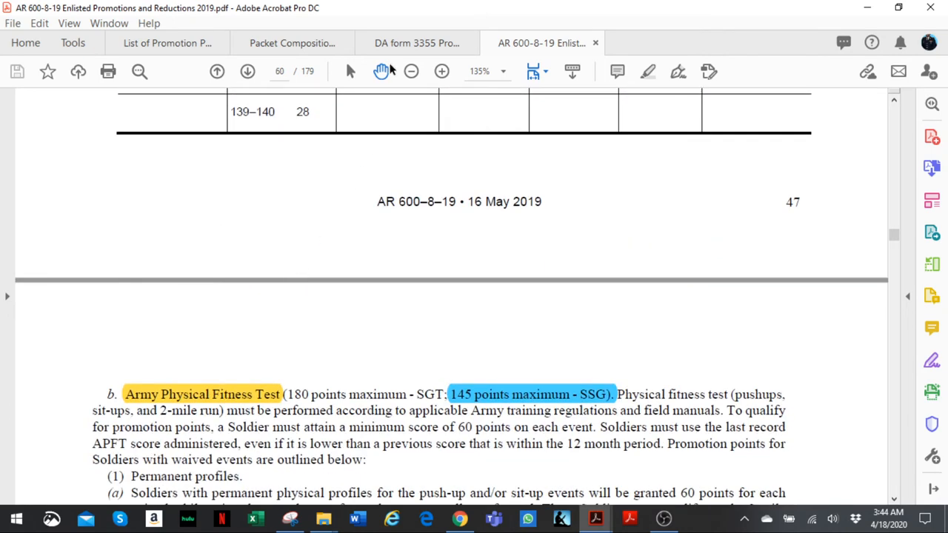
pyautogui.scroll(-4, 318, 214)
pyautogui.scroll(-4, 317, 215)
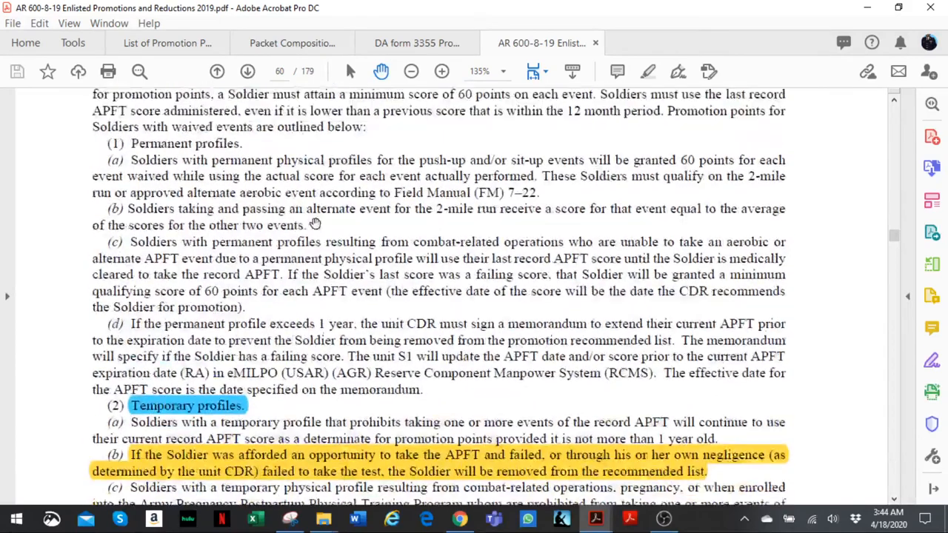
pyautogui.scroll(4, 315, 222)
pyautogui.scroll(-3, 474, 163)
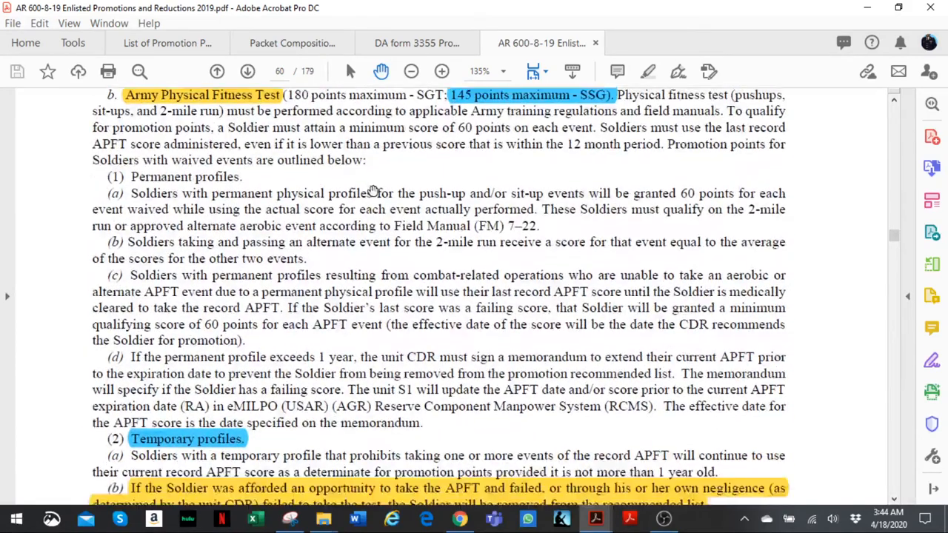
pyautogui.scroll(-3, 363, 215)
pyautogui.scroll(-4, 363, 229)
pyautogui.scroll(-3, 363, 237)
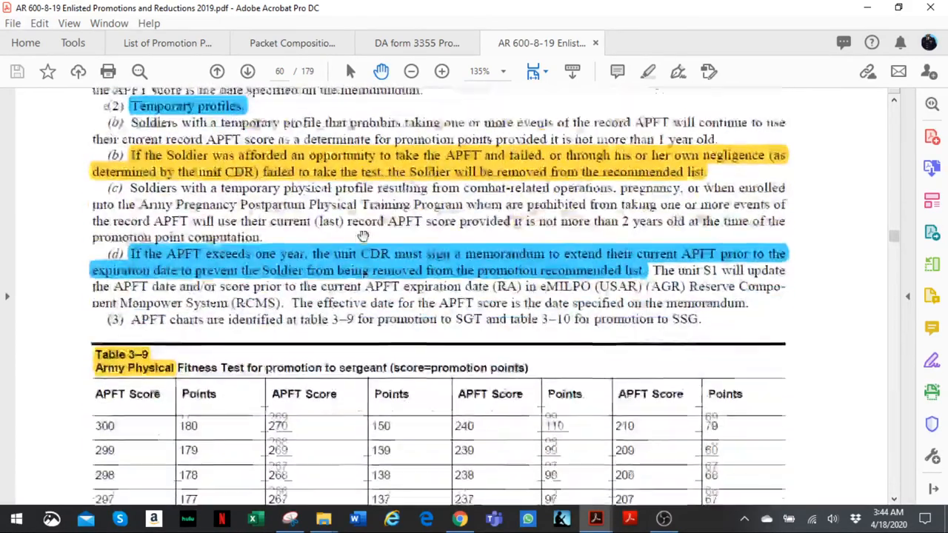
pyautogui.scroll(-3, 363, 236)
pyautogui.scroll(-3, 363, 234)
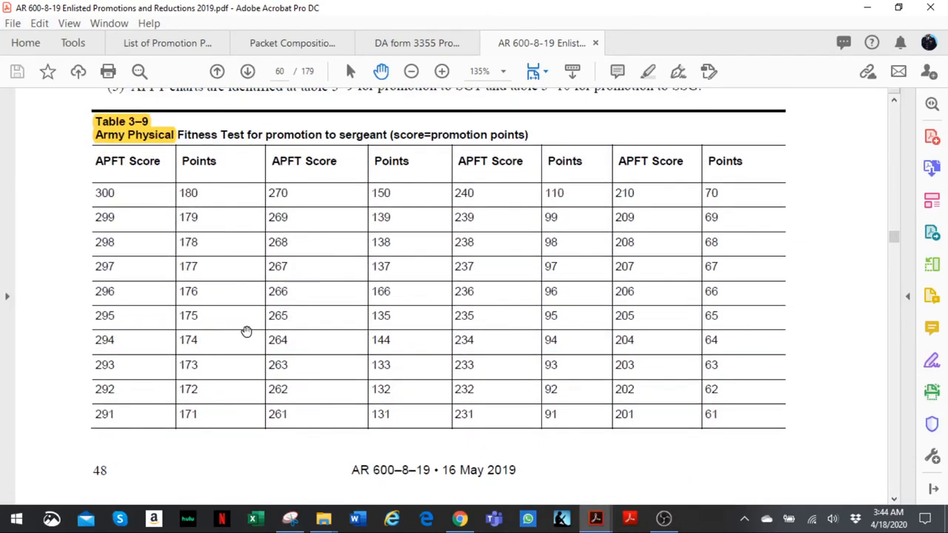
pyautogui.scroll(-4, 263, 300)
pyautogui.scroll(-4, 260, 311)
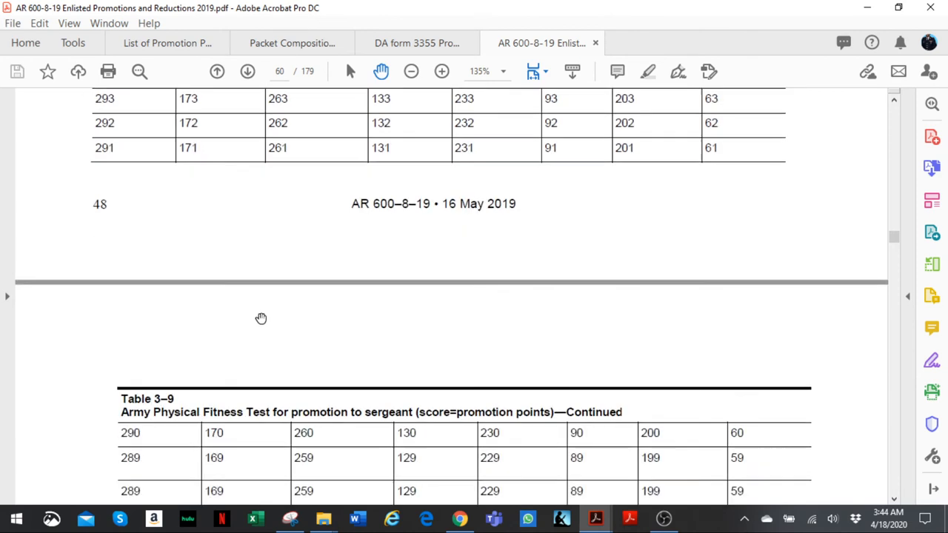
pyautogui.scroll(-3, 261, 319)
pyautogui.scroll(-3, 259, 322)
pyautogui.scroll(-3, 252, 333)
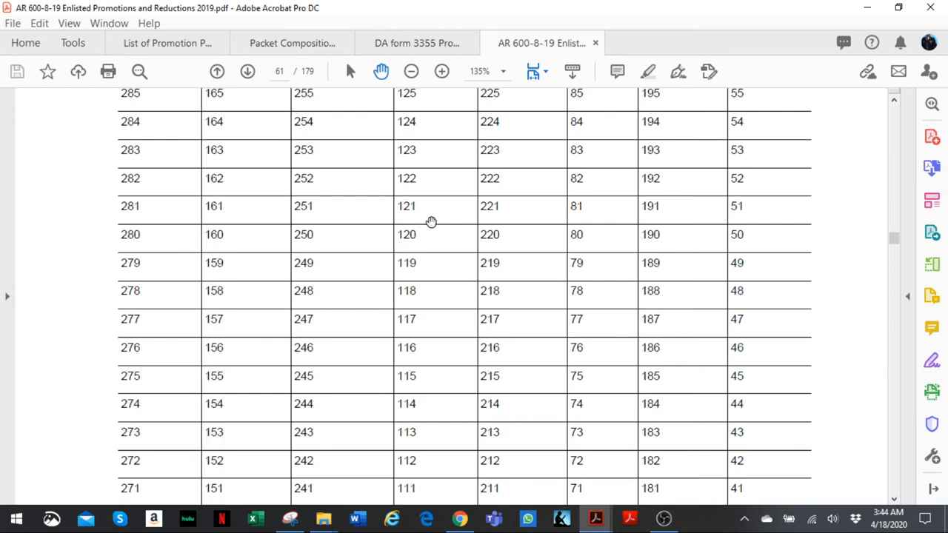
# Step: Return to the DA Form 3355 and enter 155 as APFT points earned per Table 3-9's 275 row
pyautogui.click(417, 43)
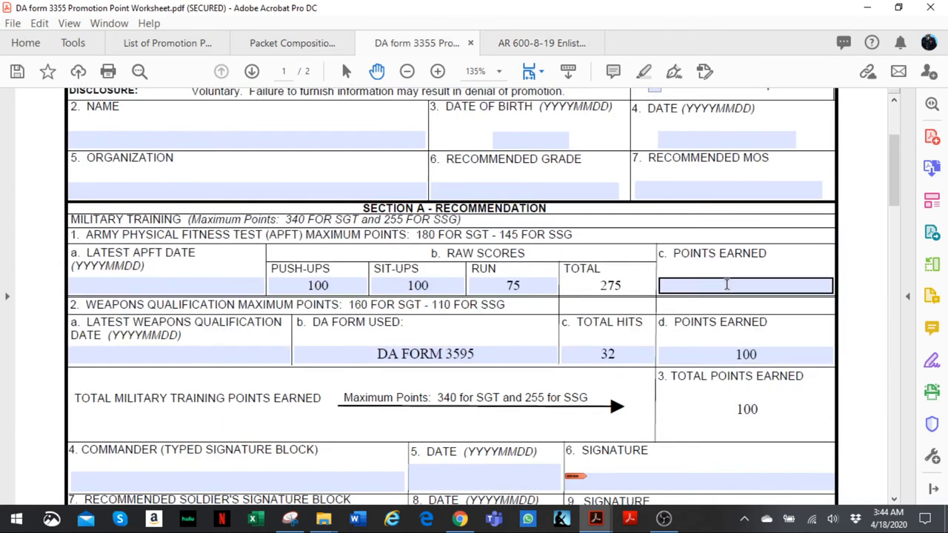
pyautogui.click(728, 285)
pyautogui.write('55')
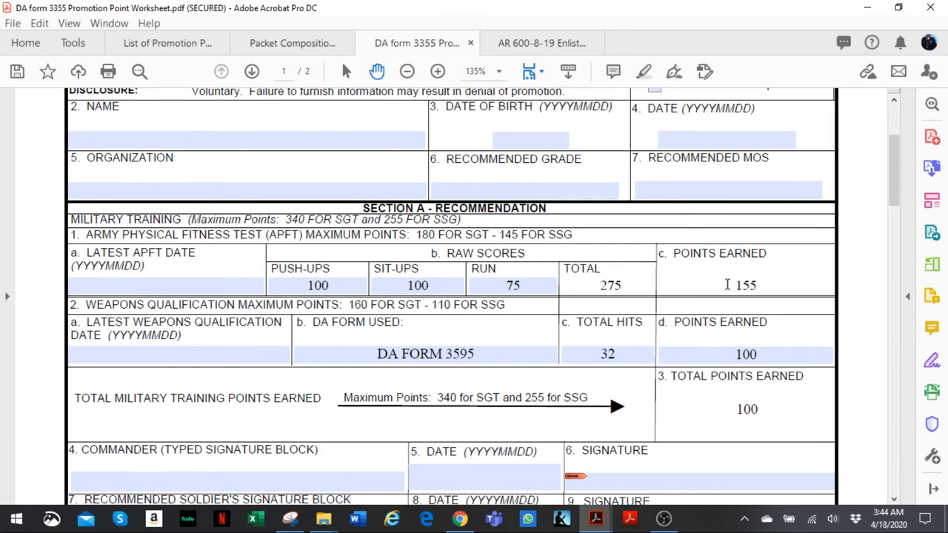
# Step: Switch to AR 600-8-19 to consult Table 3-10, APFT points for promotion to staff sergeant
pyautogui.click(516, 43)
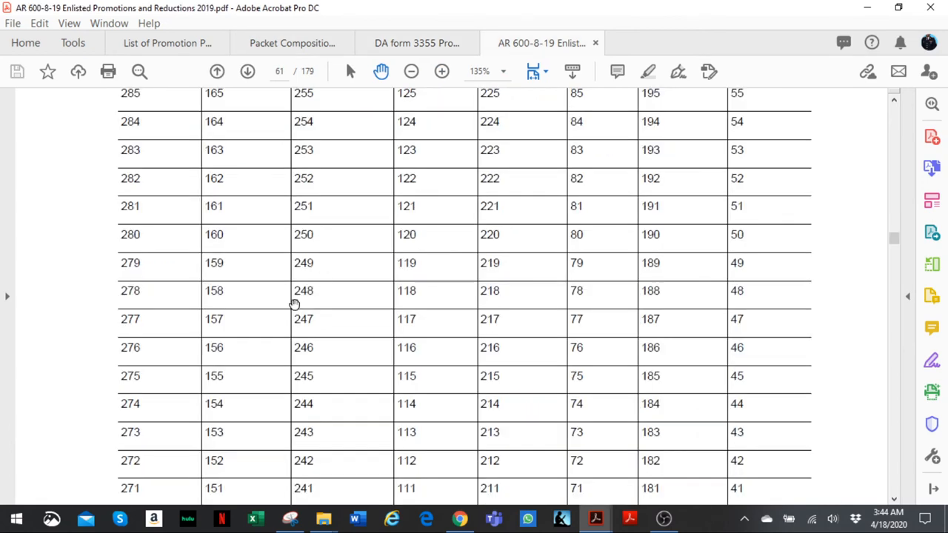
pyautogui.scroll(-5, 130, 284)
pyautogui.scroll(-1, 130, 284)
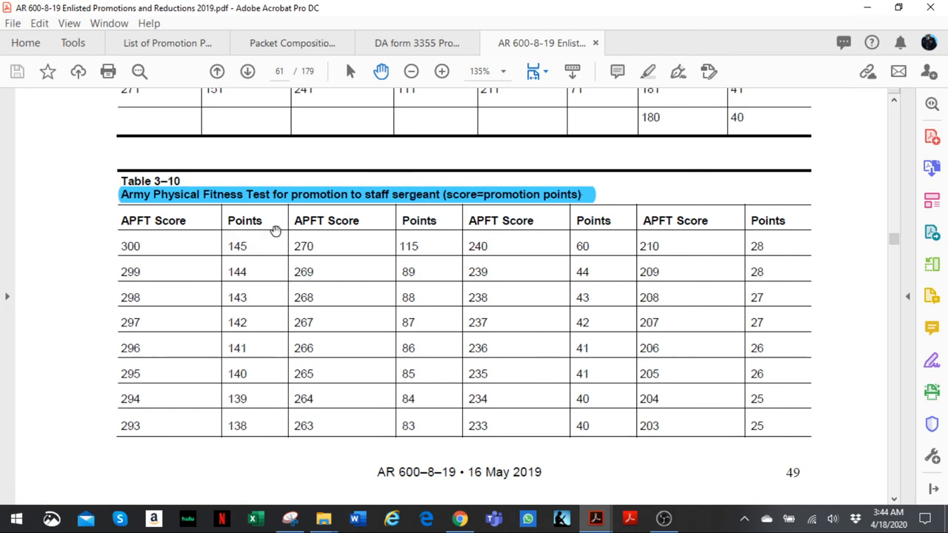
pyautogui.scroll(-4, 244, 237)
pyautogui.scroll(-4, 200, 237)
pyautogui.scroll(-3, 159, 304)
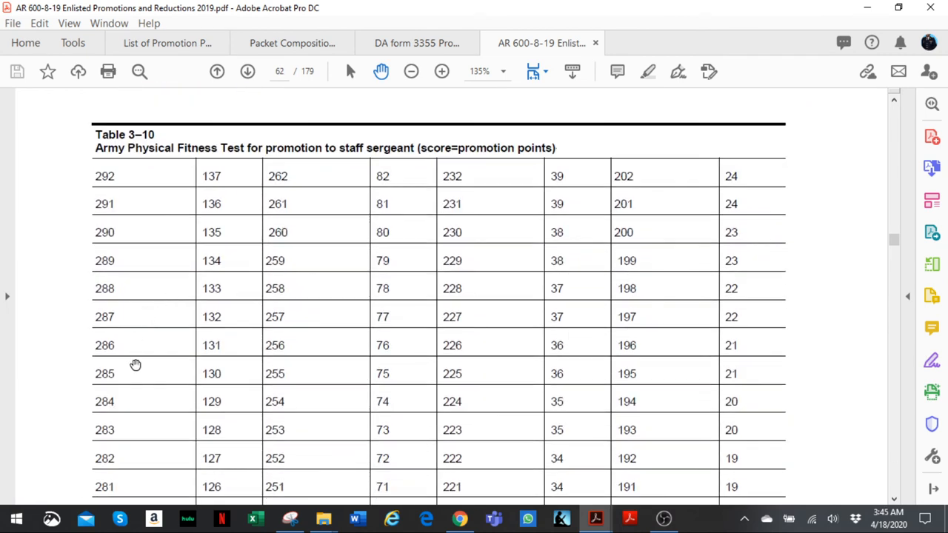
pyautogui.scroll(-3, 135, 365)
pyautogui.scroll(-3, 126, 385)
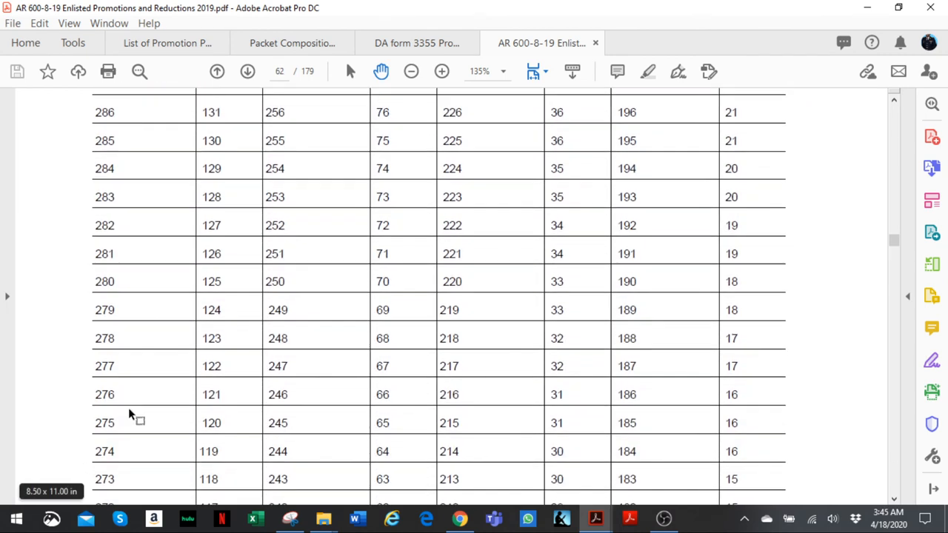
# Step: Return to the DA Form 3355 and confirm the 155 APFT points and 255 military training total
pyautogui.click(417, 43)
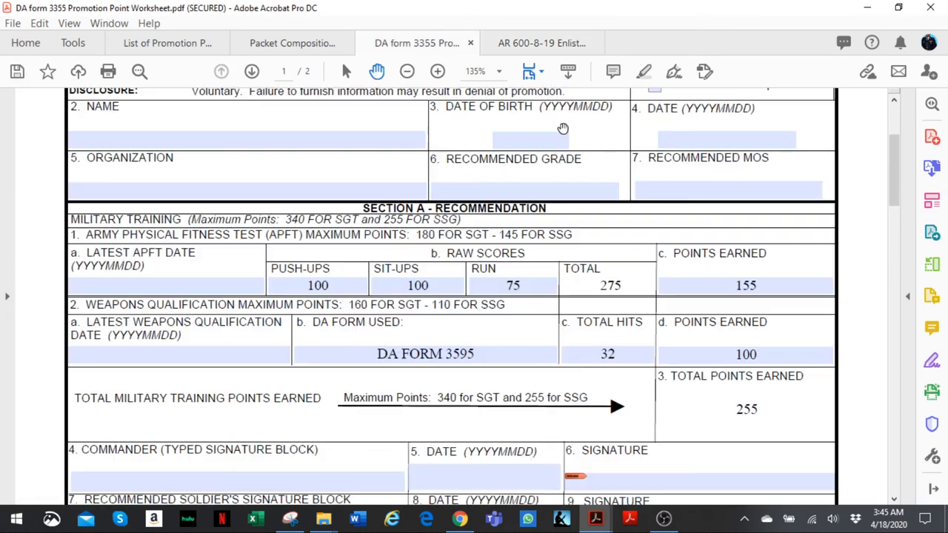
pyautogui.click(757, 286)
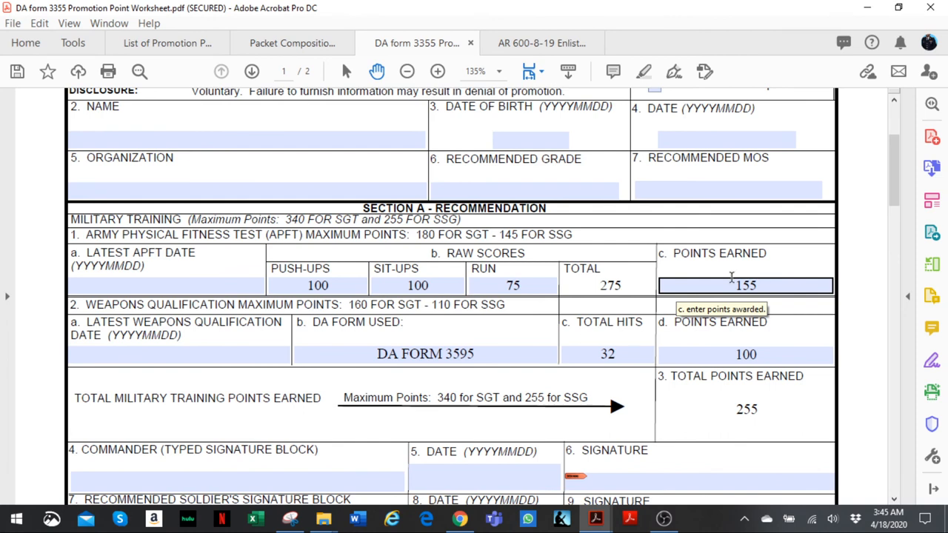
pyautogui.click(689, 304)
pyautogui.scroll(-3, 674, 304)
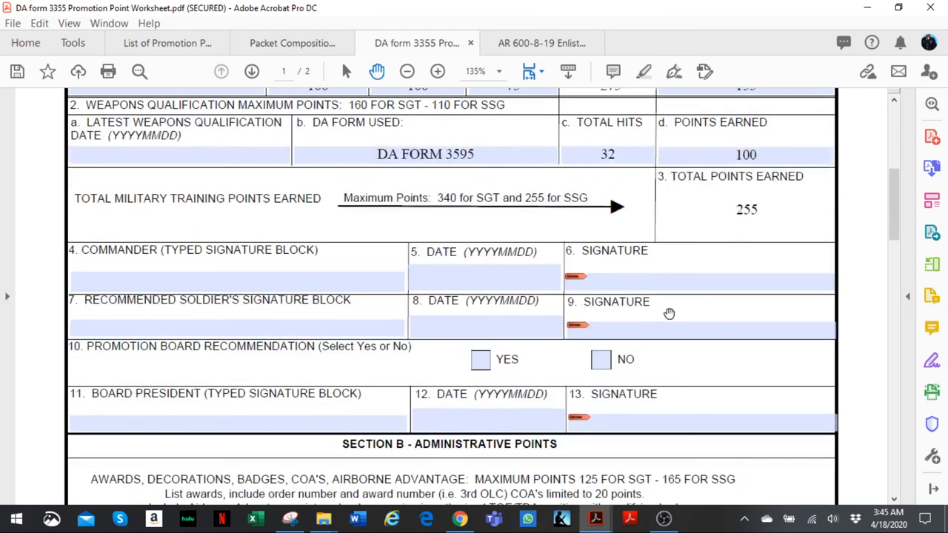
pyautogui.scroll(1, 445, 252)
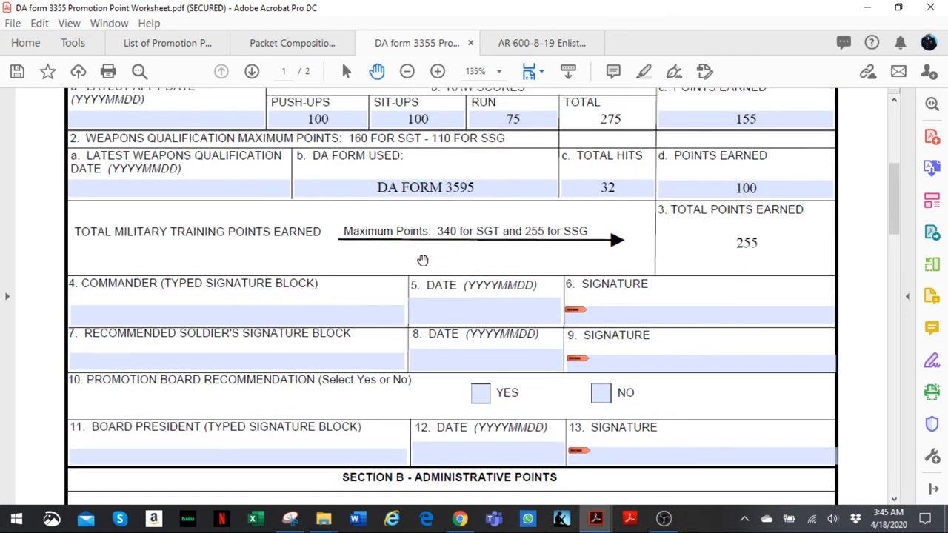
pyautogui.scroll(-1, 243, 286)
# Step: Move through the commander signature block and soldier date fields without entering anything
pyautogui.click(237, 275)
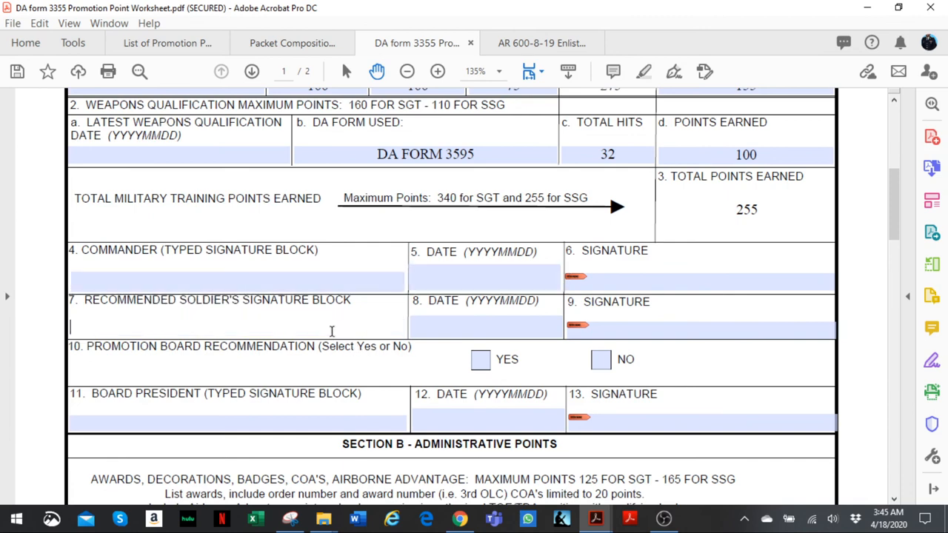
pyautogui.click(486, 327)
pyautogui.click(469, 332)
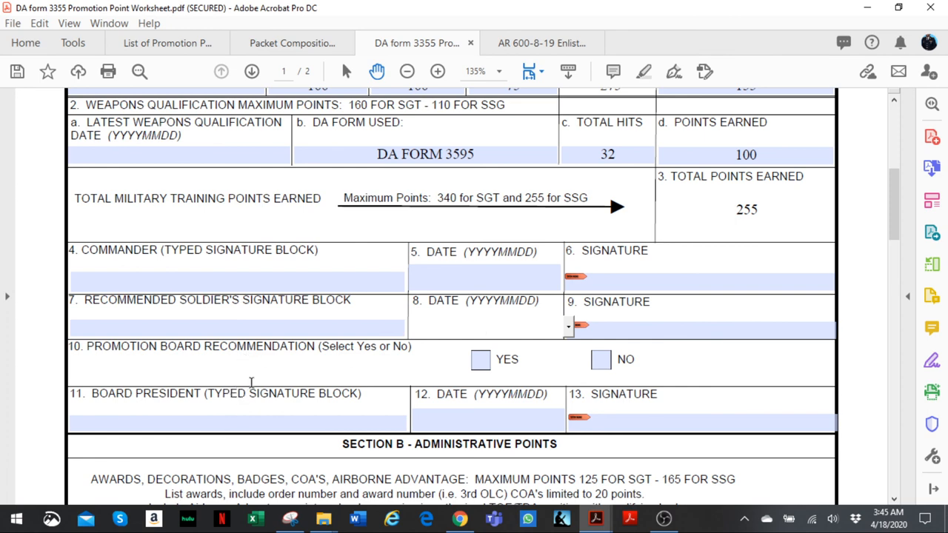
pyautogui.scroll(-1, 347, 342)
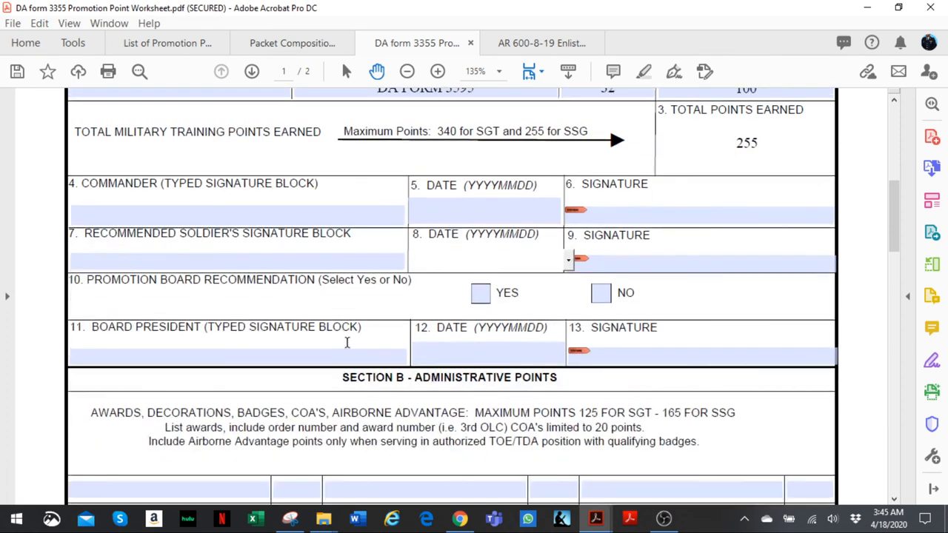
pyautogui.click(663, 519)
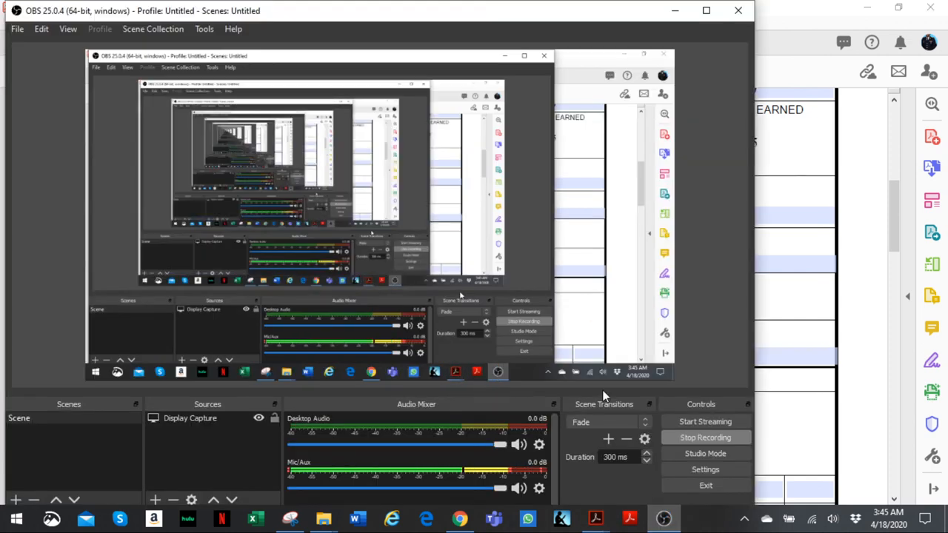